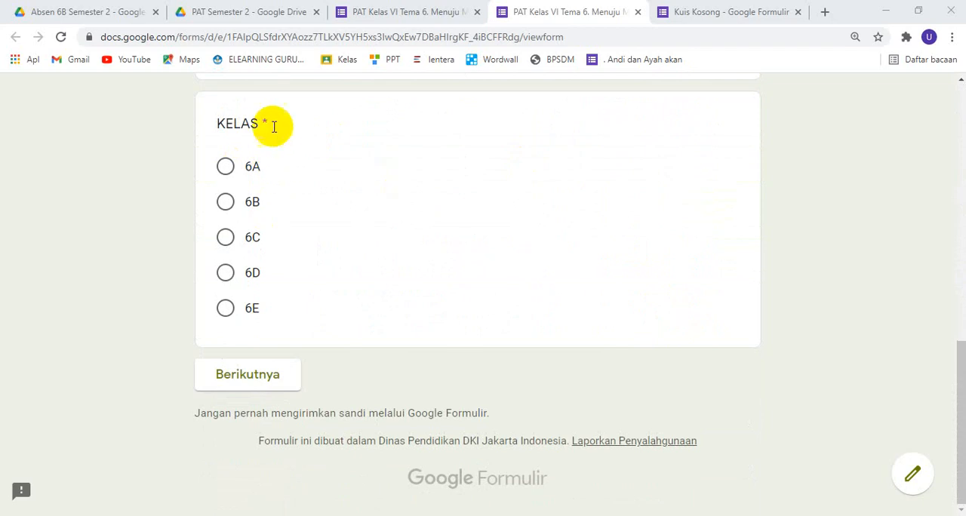
Choose class 6A in the PAT form preview, continue to its section and view the list of exam participants
{"action": "left_click", "coordinate": [225, 166]}
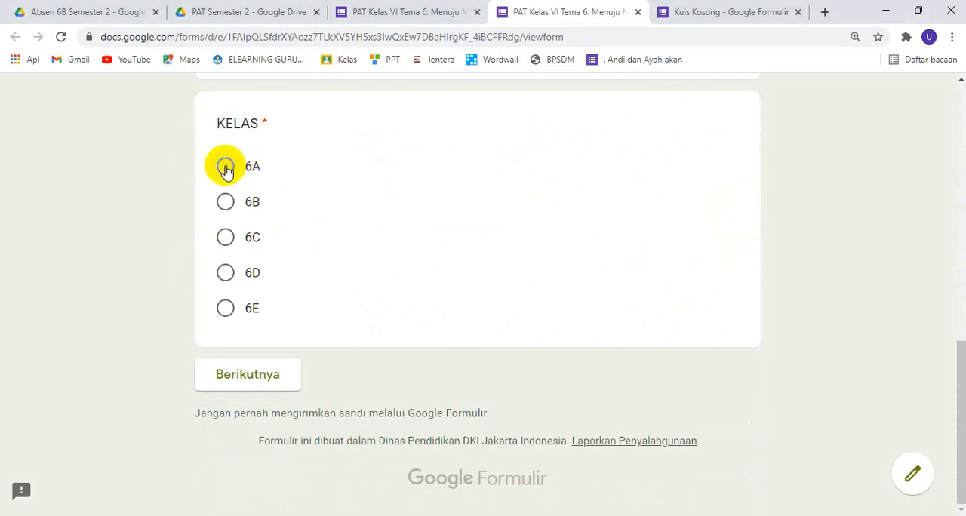
{"action": "left_click", "coordinate": [249, 378]}
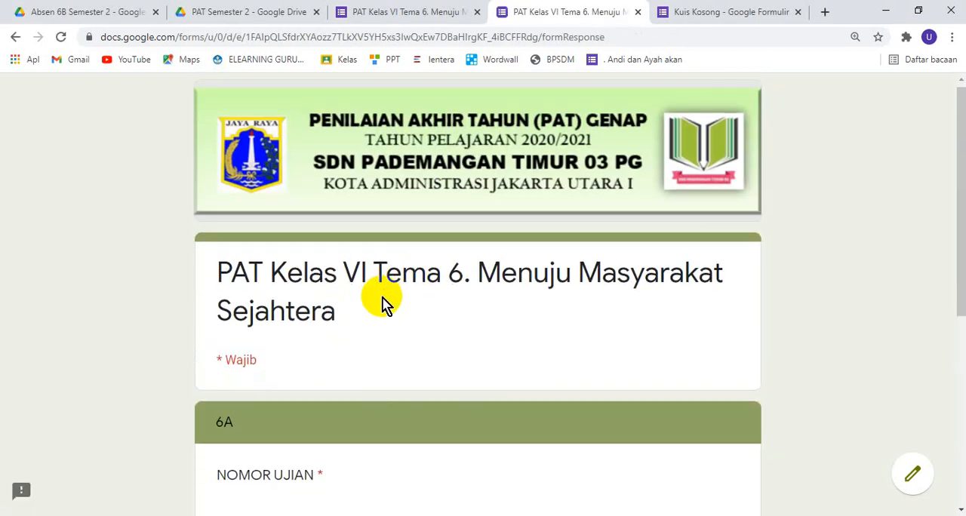
{"action": "scroll", "coordinate": [385, 305], "scroll_direction": "down", "scroll_amount": 4}
{"action": "left_click", "coordinate": [352, 386]}
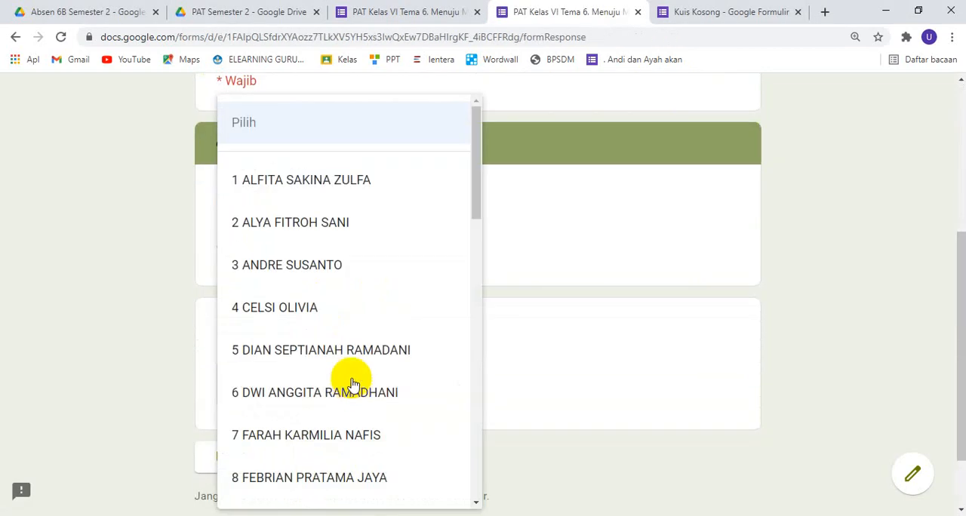
{"action": "left_click", "coordinate": [558, 270]}
Go back to the class question, choose 6B instead and continue to that class's section
{"action": "left_click", "coordinate": [255, 481]}
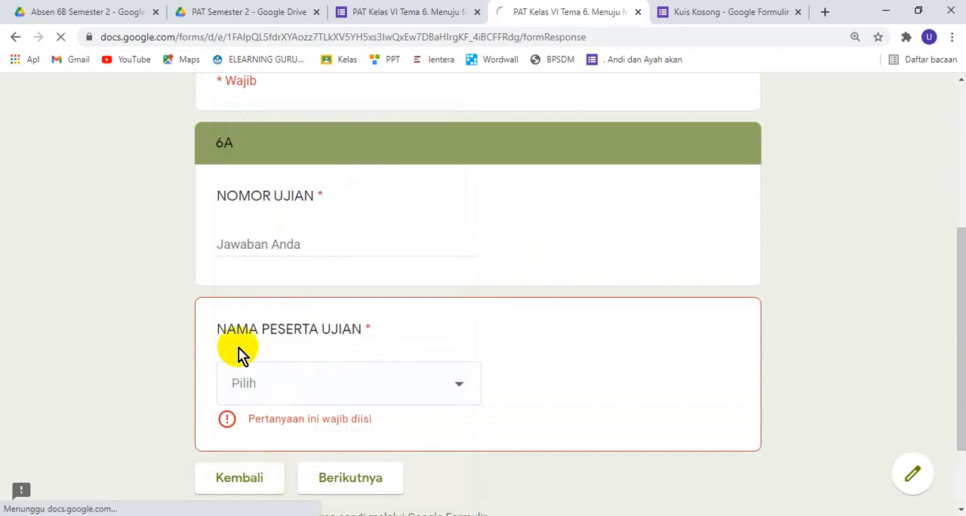
{"action": "scroll", "coordinate": [274, 367], "scroll_direction": "down", "scroll_amount": 15}
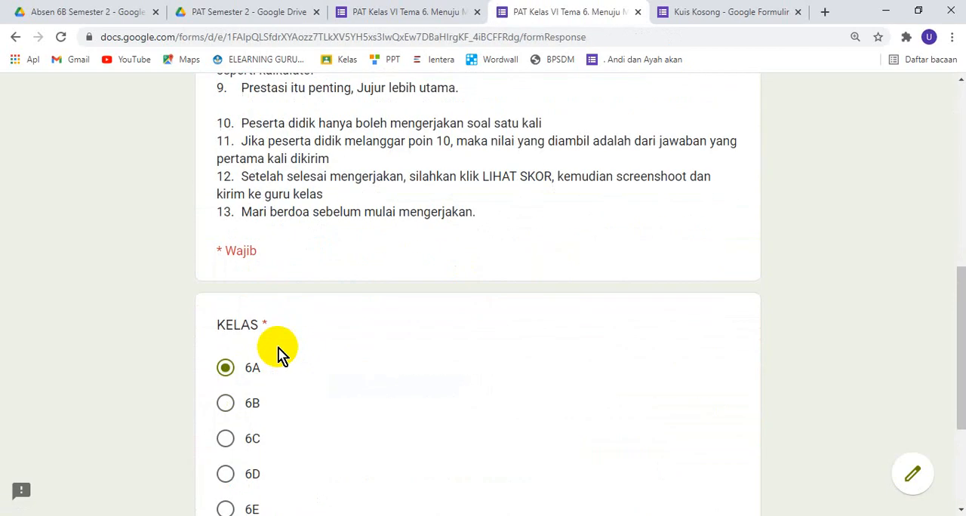
{"action": "left_click", "coordinate": [250, 204]}
{"action": "left_click", "coordinate": [268, 365]}
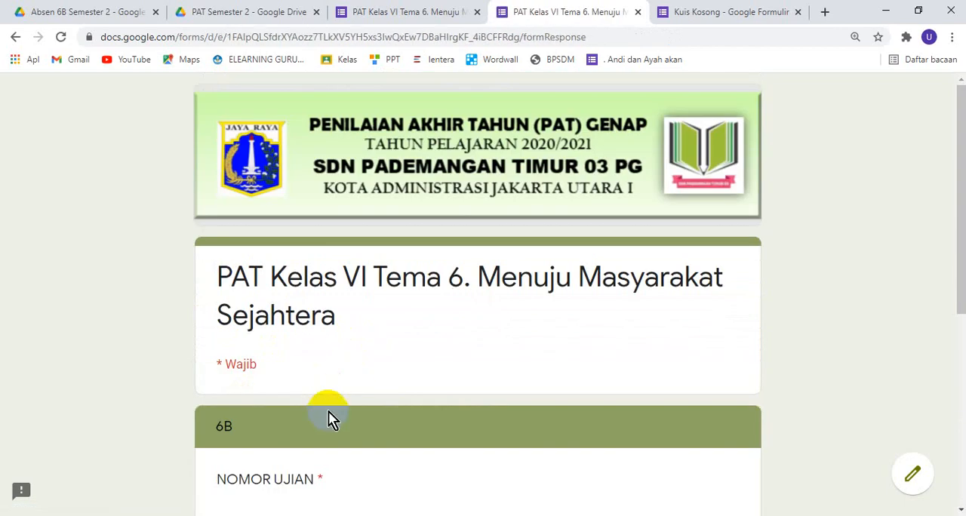
Select the sixteenth student as the exam participant in the 6B section
{"action": "scroll", "coordinate": [326, 411], "scroll_direction": "down", "scroll_amount": 5}
{"action": "left_click", "coordinate": [309, 319]}
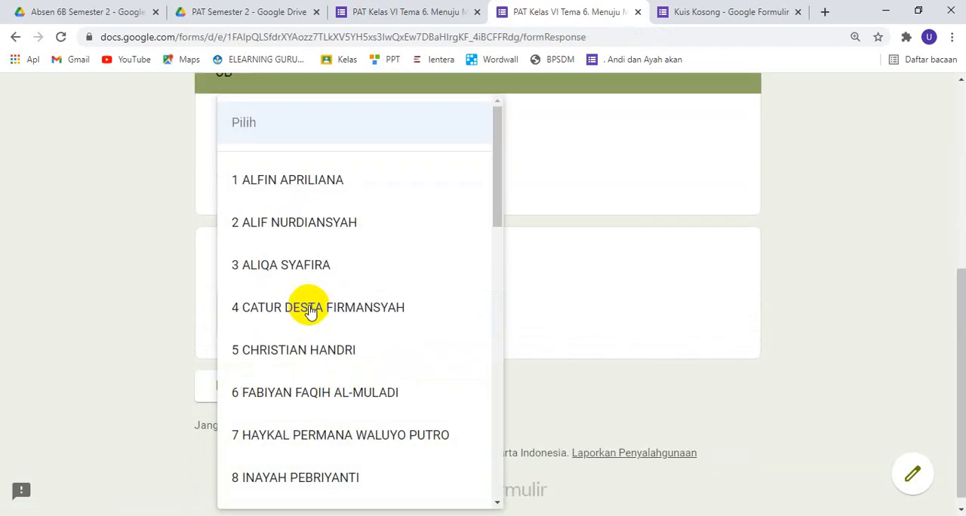
{"action": "scroll", "coordinate": [309, 312], "scroll_direction": "down", "scroll_amount": 7}
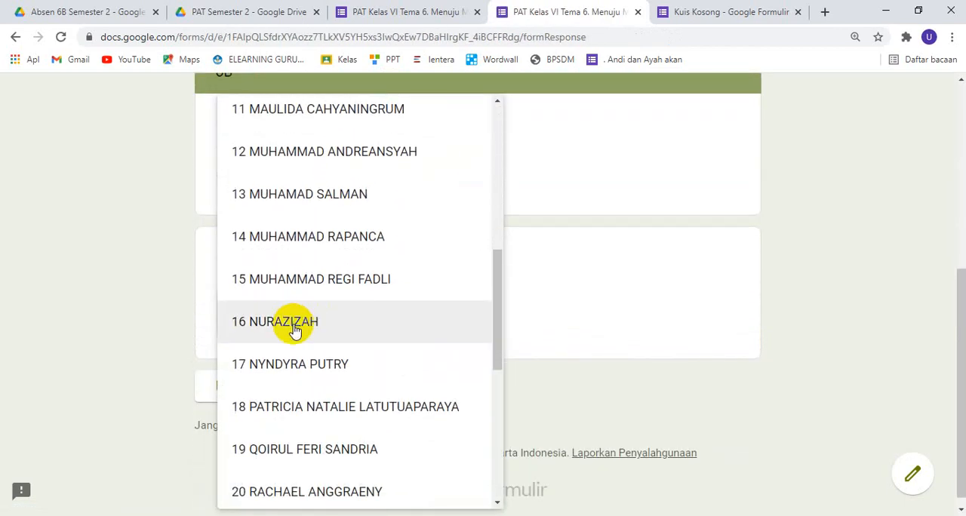
{"action": "left_click", "coordinate": [294, 330]}
Fill in the required exam number and continue to the quiz questions
{"action": "left_click", "coordinate": [366, 400]}
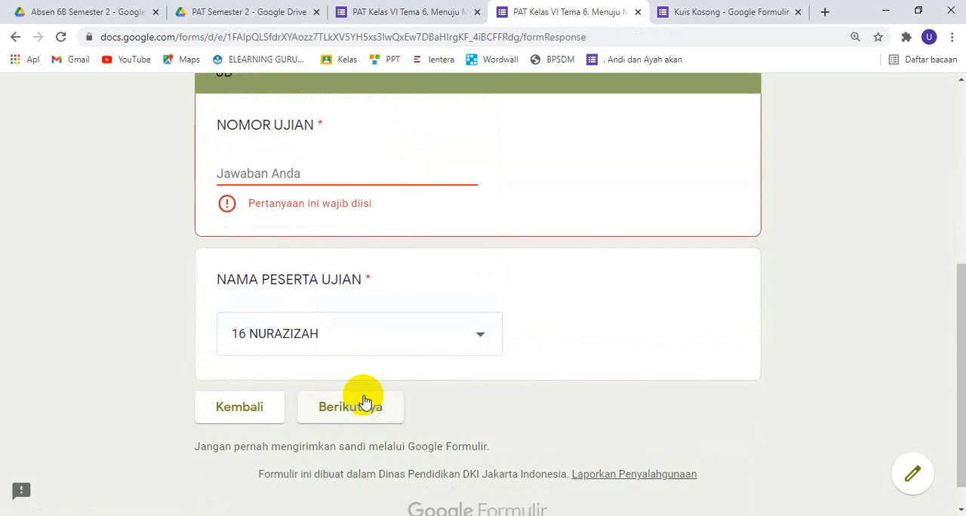
{"action": "type", "text": "12"}
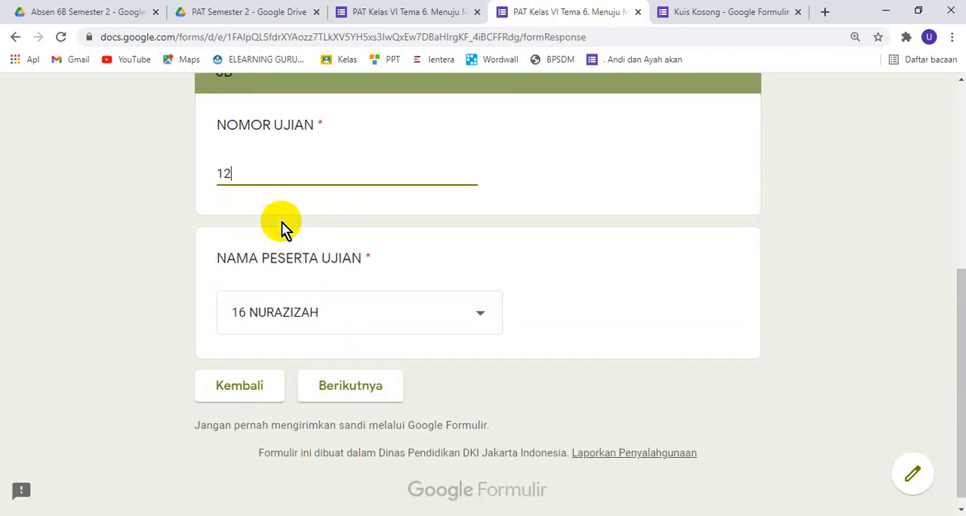
{"action": "left_click", "coordinate": [339, 389]}
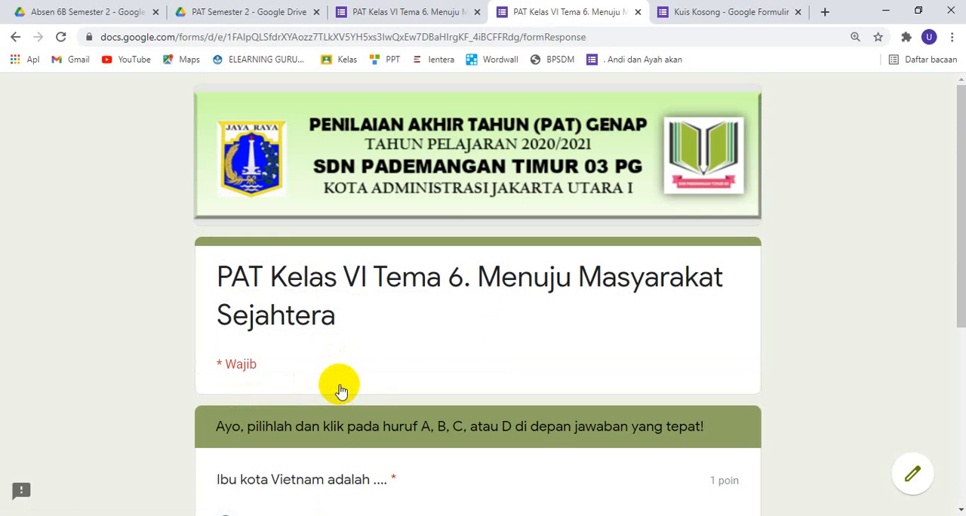
{"action": "scroll", "coordinate": [343, 377], "scroll_direction": "down", "scroll_amount": 4}
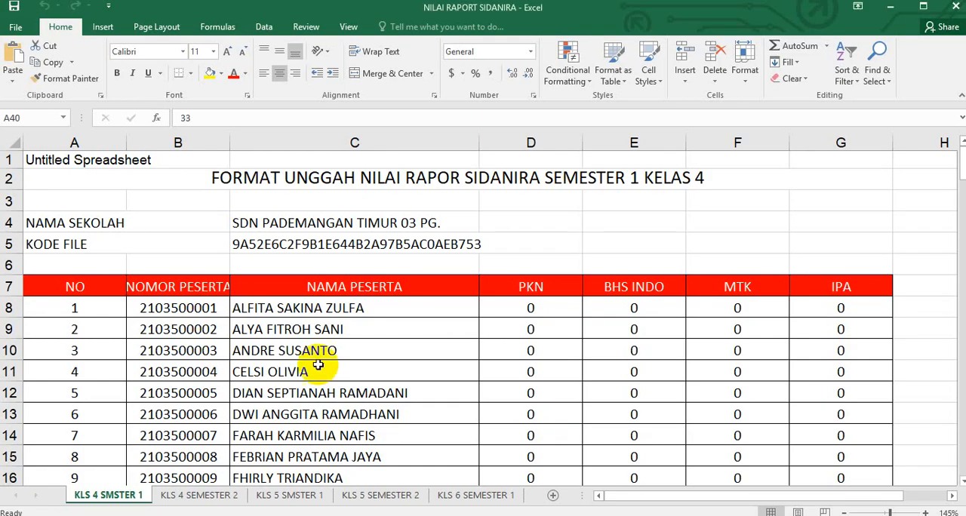
Examine the participant numbers and names in the NILAI RAPORT SIDANIRA workbook in Excel
{"action": "scroll", "coordinate": [315, 362], "scroll_direction": "down", "scroll_amount": 4}
{"action": "scroll", "coordinate": [311, 353], "scroll_direction": "up", "scroll_amount": 2}
{"action": "scroll", "coordinate": [311, 353], "scroll_direction": "up", "scroll_amount": 1}
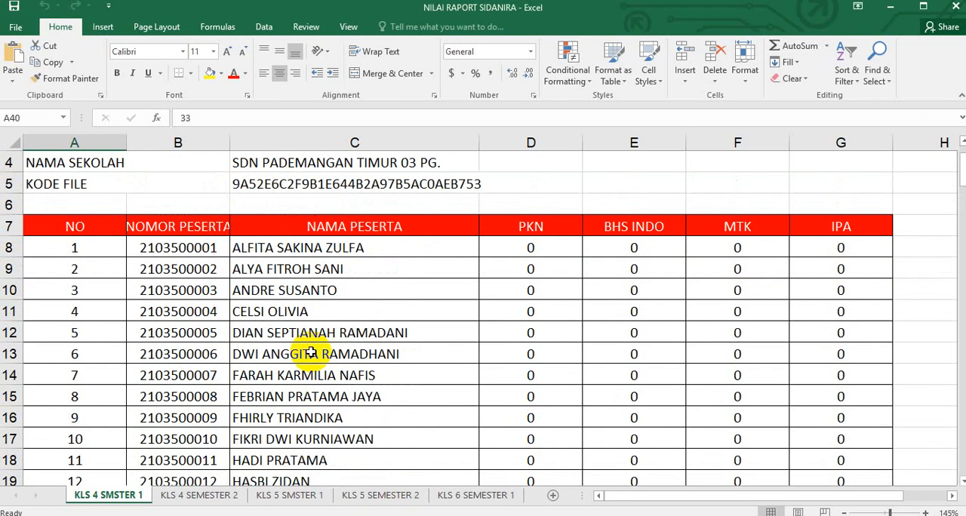
{"action": "scroll", "coordinate": [311, 353], "scroll_direction": "down", "scroll_amount": 2}
{"action": "scroll", "coordinate": [311, 353], "scroll_direction": "up", "scroll_amount": 2}
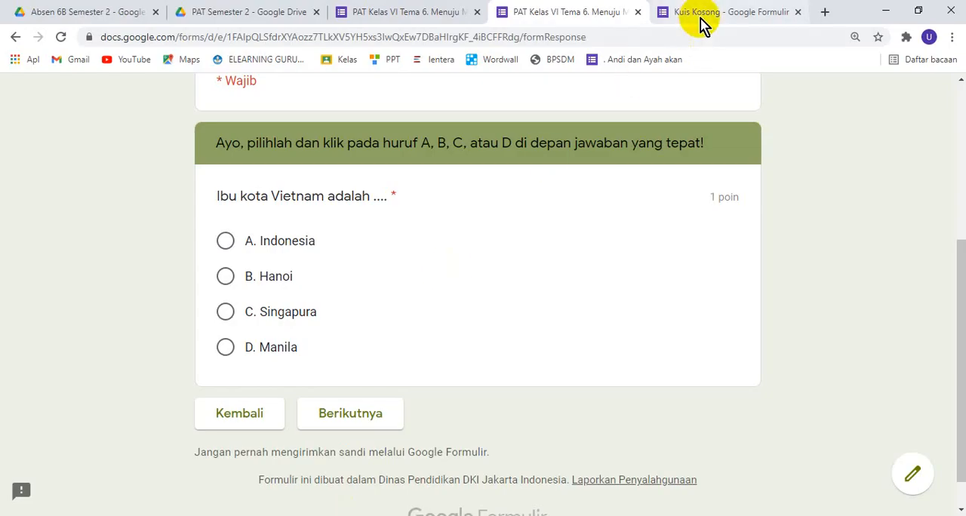
Open the Kuis Kosong form in the browser and change the title inside the form to PAT TEMA 6
{"action": "left_click", "coordinate": [700, 18]}
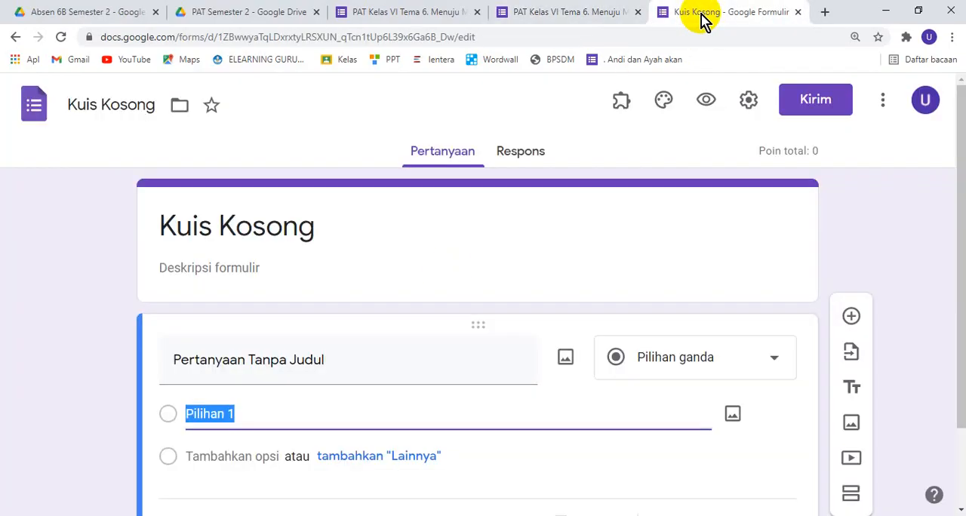
{"action": "triple_click", "coordinate": [300, 231]}
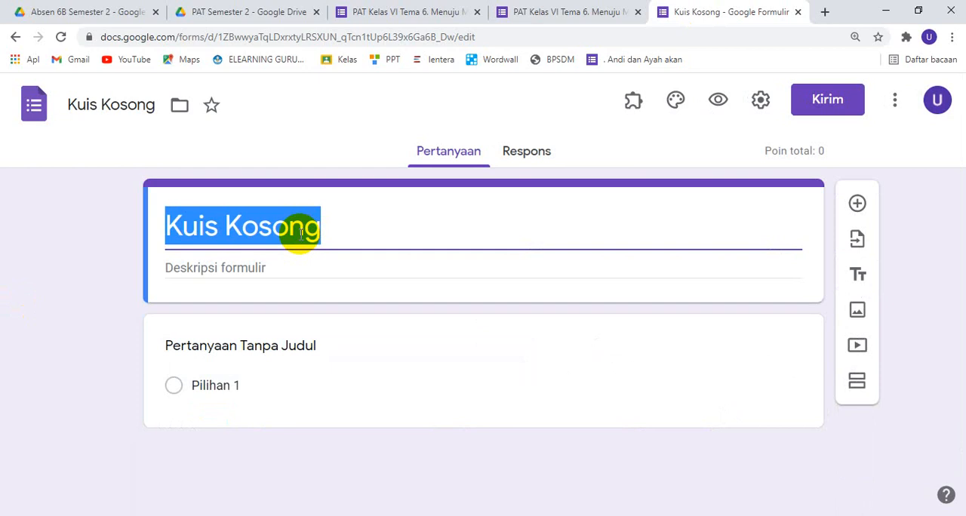
{"action": "type", "text": "pat t"}
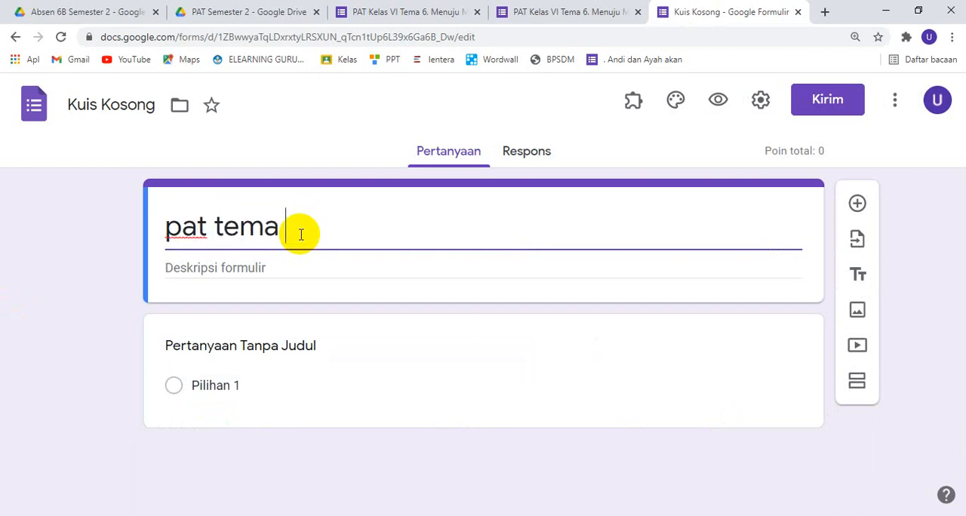
{"action": "key", "text": "ctrl+a"}
{"action": "key", "text": "BackSpace"}
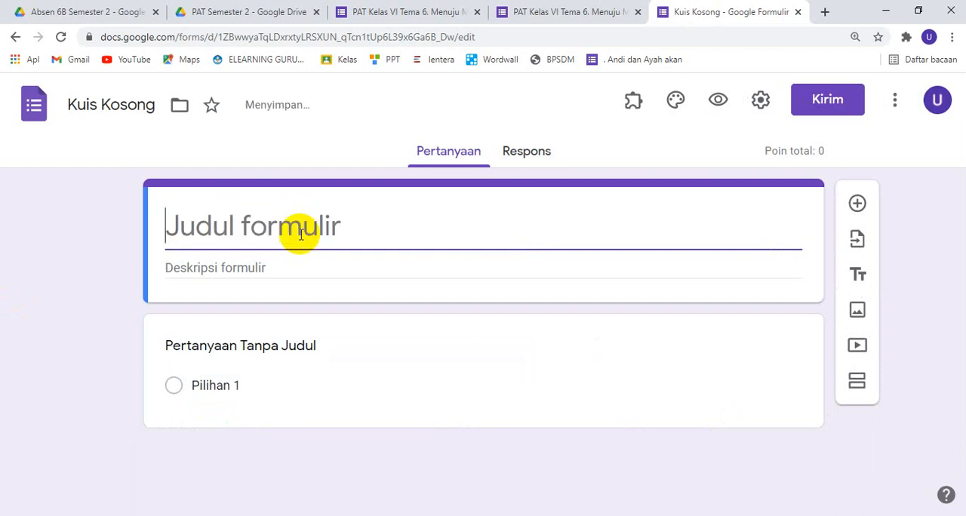
{"action": "type", "text": "PAT TEMA 6"}
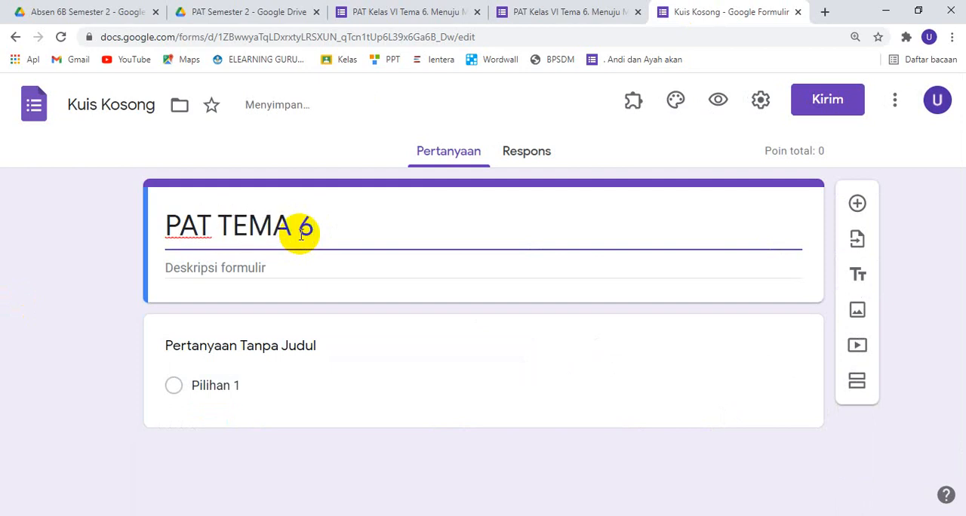
{"action": "left_click", "coordinate": [237, 346]}
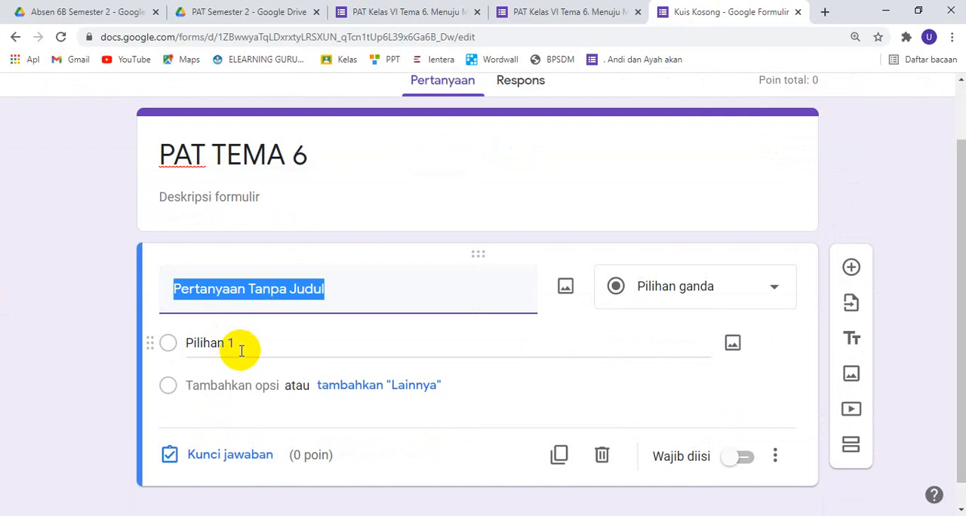
Copy the exam rules from the description of the PAT Kelas VI Tema 6 form into the PAT TEMA 6 form's description
{"action": "left_click", "coordinate": [373, 13]}
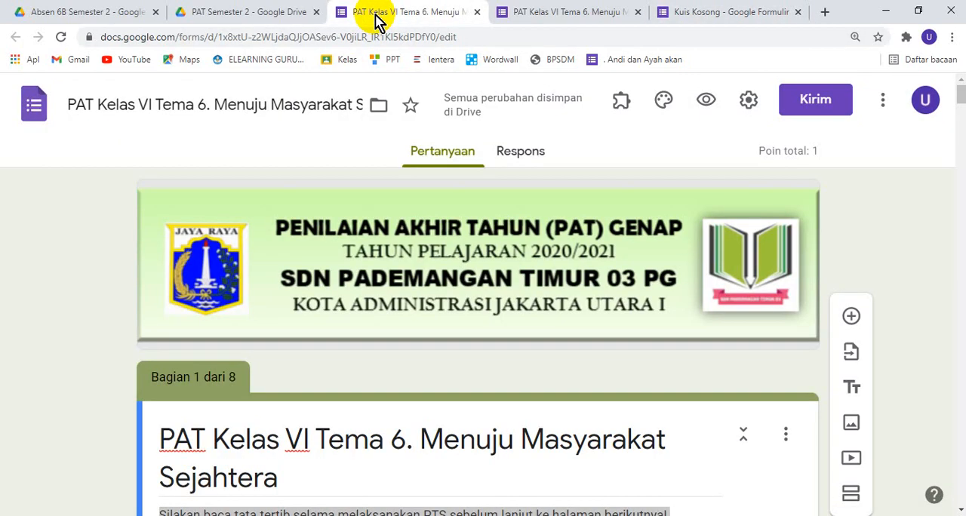
{"action": "scroll", "coordinate": [305, 332], "scroll_direction": "down", "scroll_amount": 3}
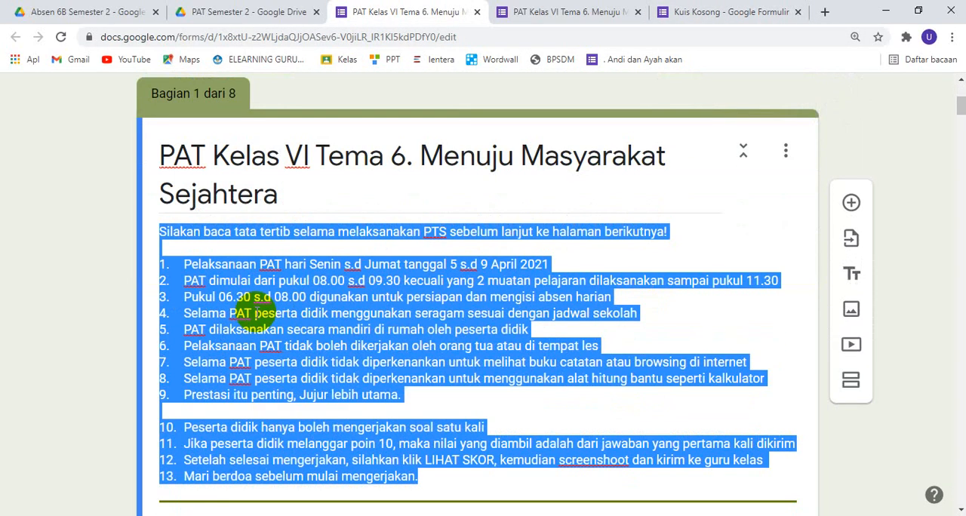
{"action": "left_click", "coordinate": [728, 14]}
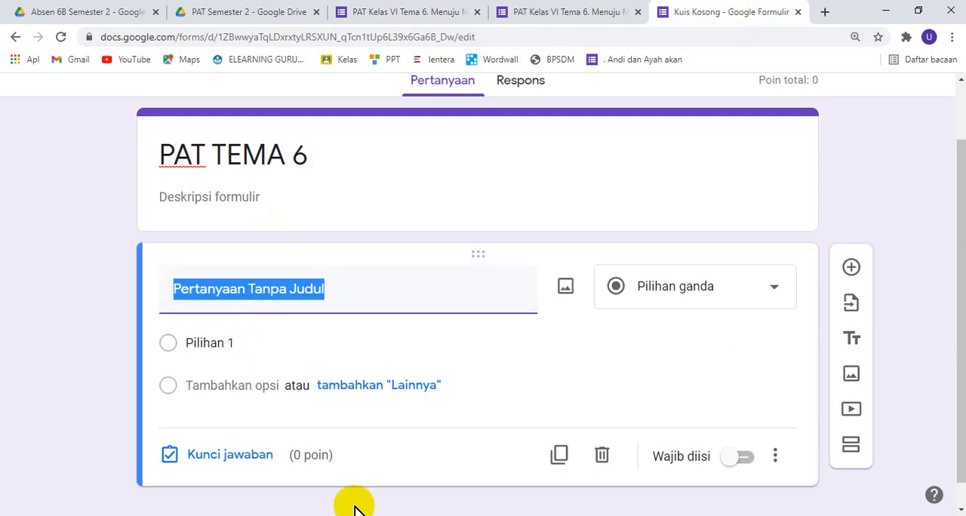
{"action": "left_click", "coordinate": [438, 14]}
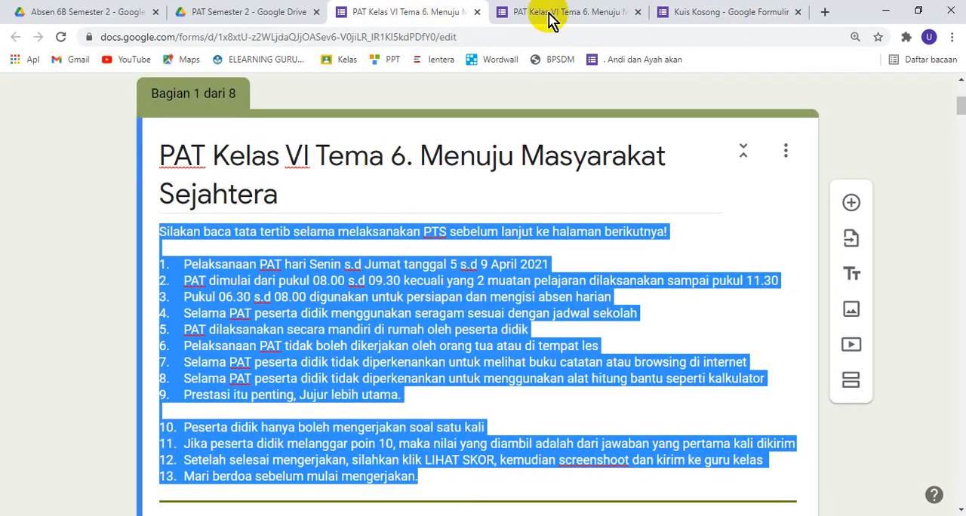
{"action": "left_click", "coordinate": [681, 12]}
{"action": "scroll", "coordinate": [318, 217], "scroll_direction": "down", "scroll_amount": 2}
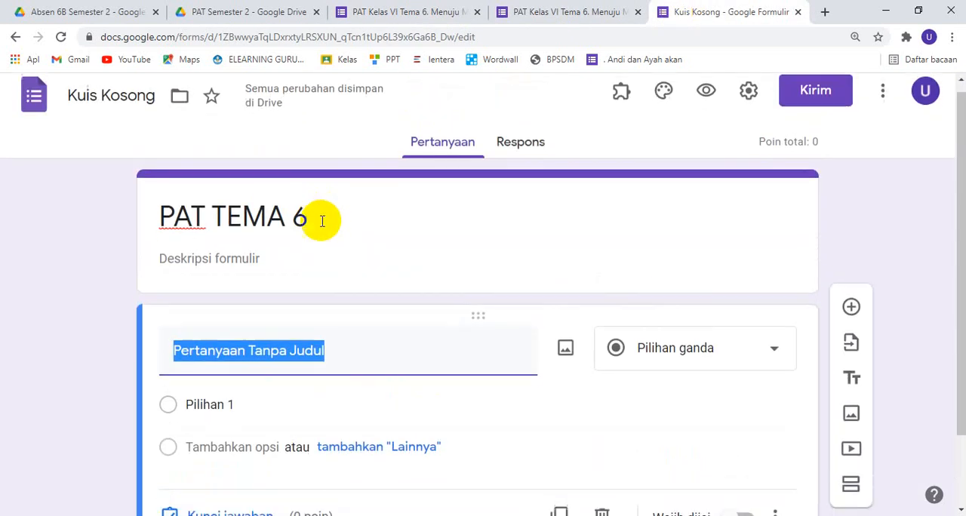
{"action": "left_click", "coordinate": [235, 187]}
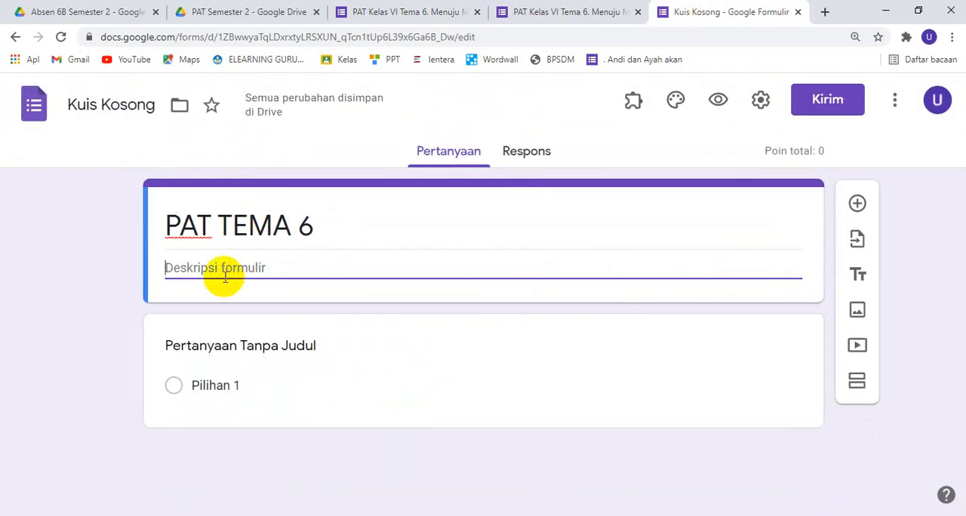
{"action": "type", "text": "Silahkan baca tata tertib selama melaksanakan PTS sebelum lanjut ke halaman berikutnya!  1. Pelaksanaan PAT hari Senin s.d Jumat tanggal 5 s.d 9 April 2021 2. PAT dimulai dari pukul 08.00 s.d 09.30 kecuali yang 2 muatan pelajaran dilaksanakan sampai pukul 11.30 3. Pukul 06.30 s.d 08.00 digunakan untuk persiapan dan mengisi absen harian 4. Selama PAT peserta didik menggunakan seragam sesuai dengan jadwal sekolah 5. PAT dilaksanakan secara mandiri di rumah oleh peserta didik 6. Pelaksanaan PAT tidak boleh dikerjakan oleh orang tua atau di tempat les 7. Selama PAT peserta didik tidak diperkenankan untuk melihat buku catatan atau browsing di internet 8. Selama PAT peserta didik tidak diperkenankan untuk menggunakan alat hitung bantu seperti kalkulator 9. Prestasi itu penting, Jujur lebih utama.  10. Peserta didik hanya boleh mengerjakan soal satu kali 11. Jika peserta didik melanggar poin 10, maka nilai yang diambil adalah dari jawaban yang pertama kali dikirim 12. Setelah selesai mengerjakan, silahkan klik LIHAT SKOR, kemudian screenshoot dan kirim ke guru kelas 13. Mari berdoa sebelum mulai mengerjakan."}
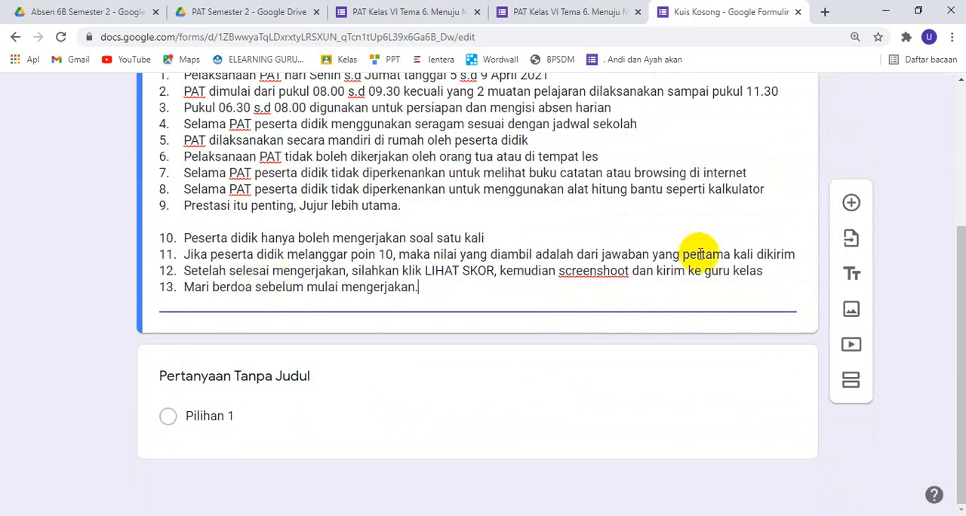
{"action": "scroll", "coordinate": [461, 201], "scroll_direction": "up", "scroll_amount": 4}
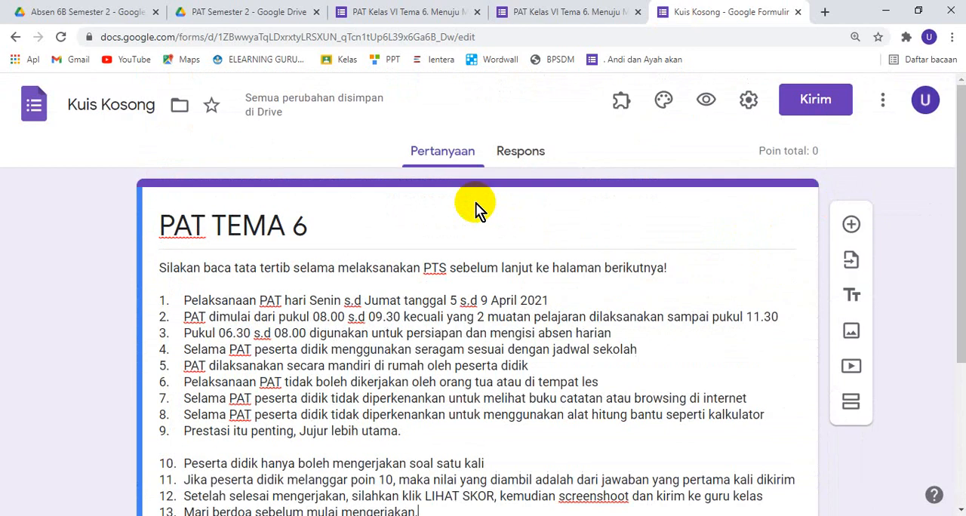
Add a question titled KELAS below the form description and set its answer type to Drop-down
{"action": "scroll", "coordinate": [479, 209], "scroll_direction": "down", "scroll_amount": 4}
{"action": "left_click", "coordinate": [851, 202]}
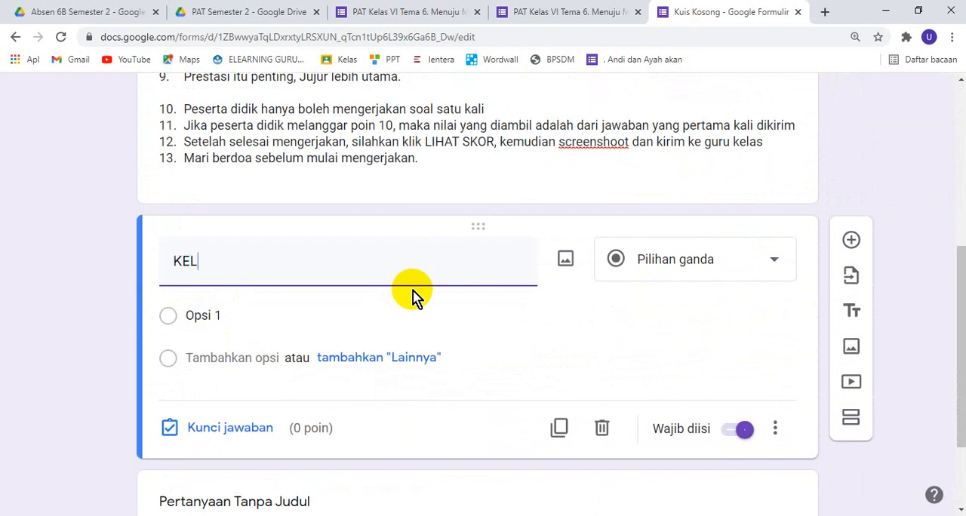
{"action": "type", "text": "KELAS"}
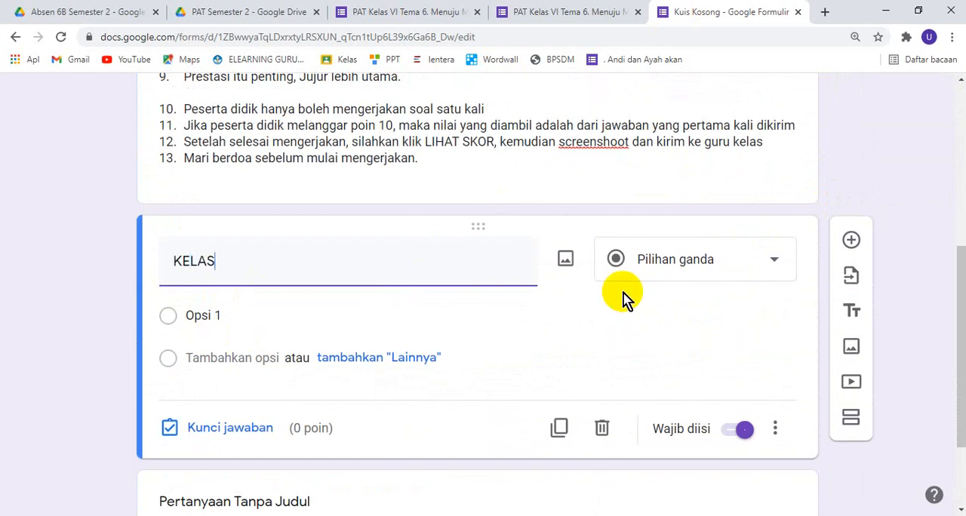
{"action": "left_click", "coordinate": [735, 264]}
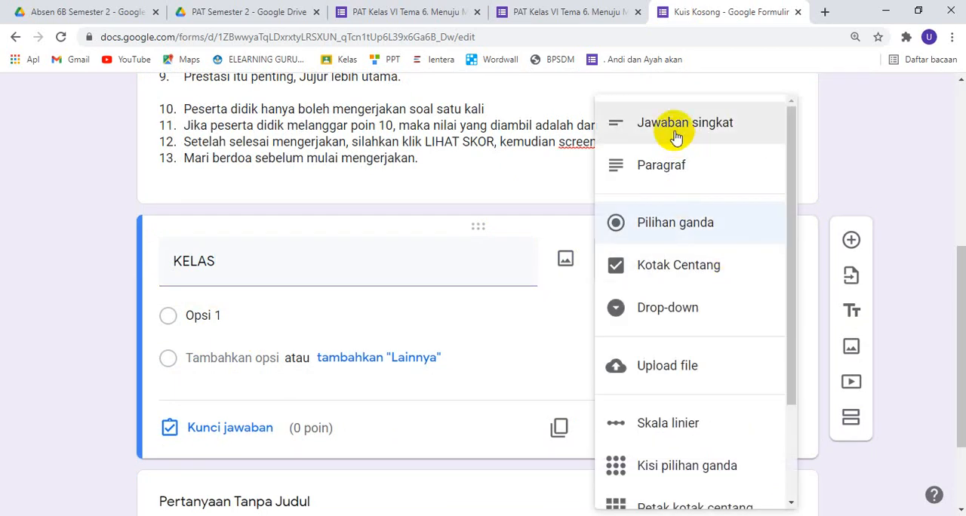
{"action": "left_click", "coordinate": [689, 317]}
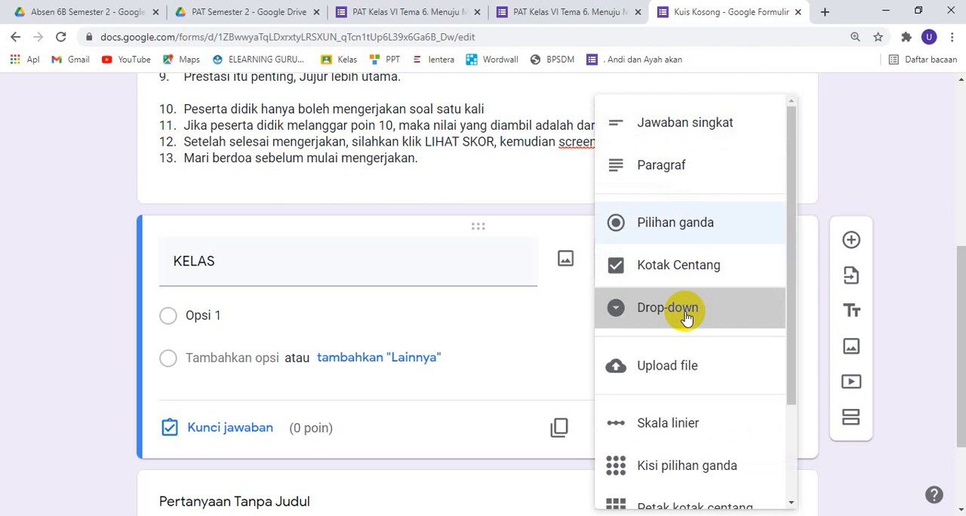
Enter 6A and 6B as the first two options of the KELAS question
{"action": "left_click", "coordinate": [266, 324]}
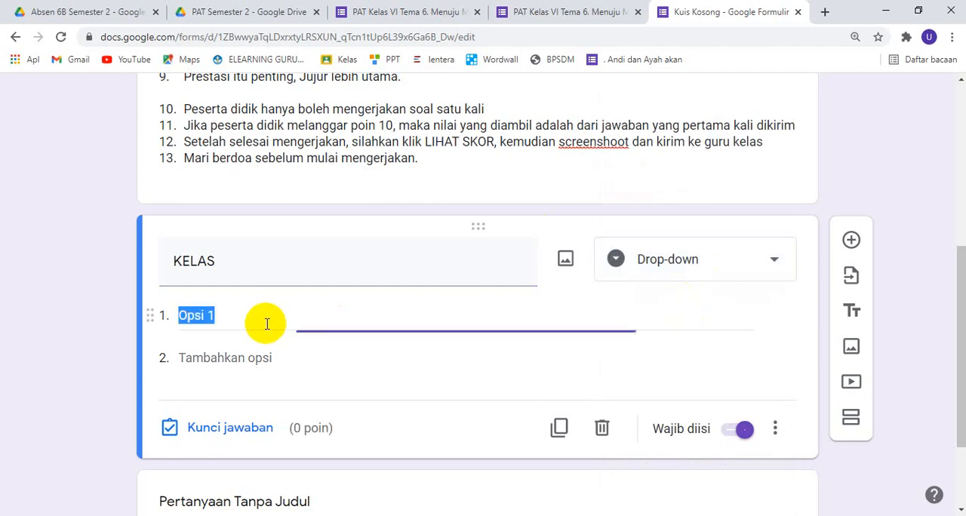
{"action": "type", "text": "6A"}
{"action": "key", "text": "Return"}
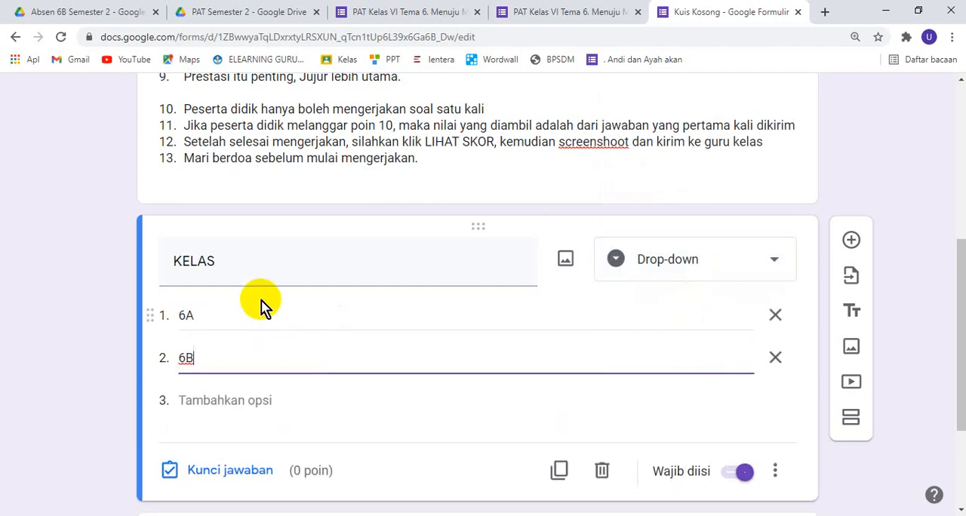
{"action": "scroll", "coordinate": [260, 306], "scroll_direction": "down", "scroll_amount": 3}
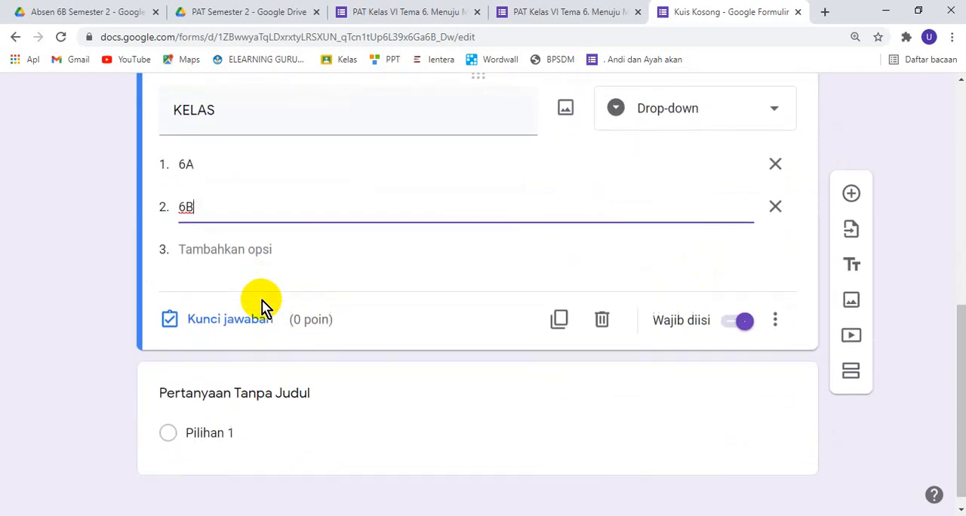
Title the untitled question below KELAS 6A and set its answer type to Drop-down
{"action": "left_click", "coordinate": [256, 386]}
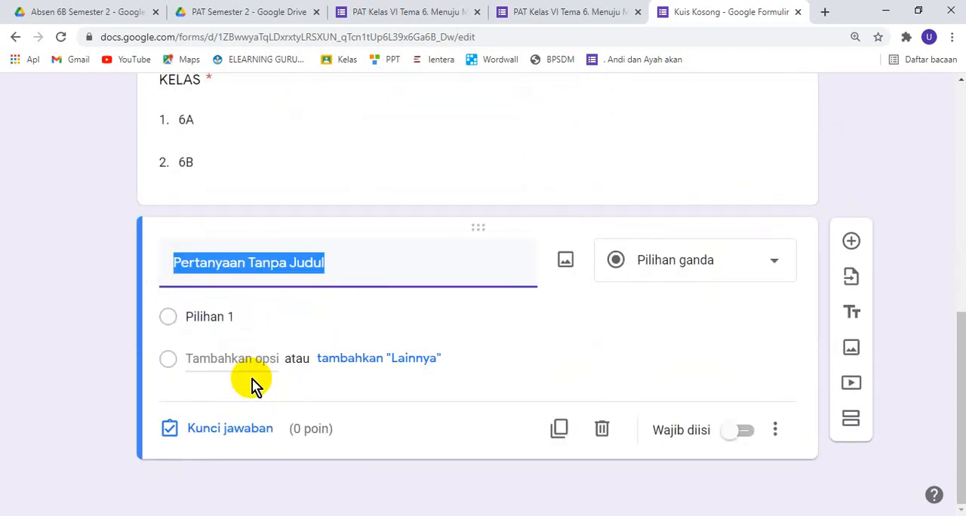
{"action": "scroll", "coordinate": [252, 377], "scroll_direction": "up", "scroll_amount": 2}
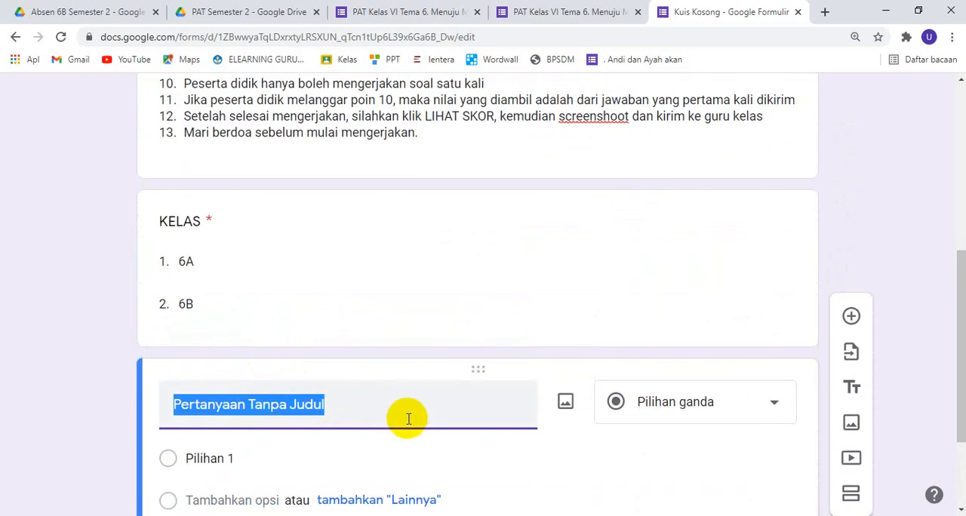
{"action": "type", "text": "6A"}
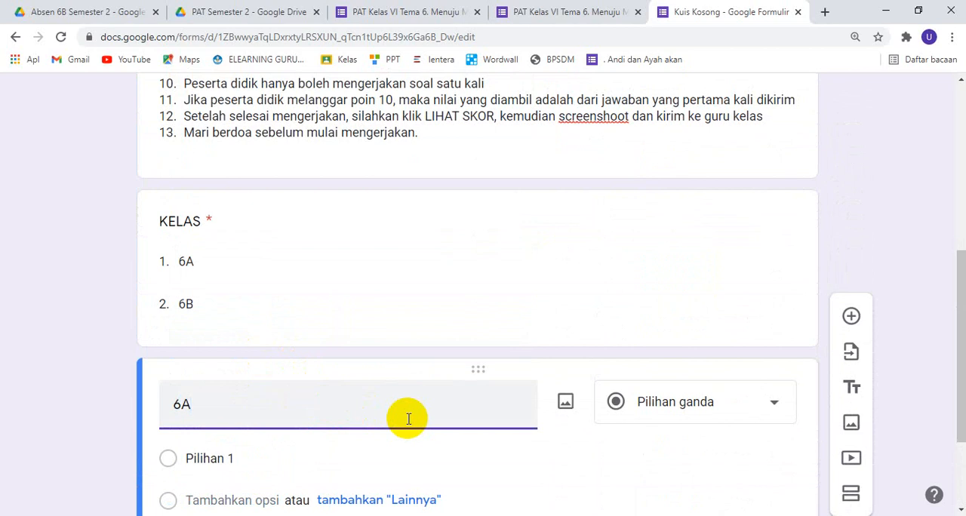
{"action": "left_click", "coordinate": [264, 458]}
{"action": "scroll", "coordinate": [265, 462], "scroll_direction": "down", "scroll_amount": 2}
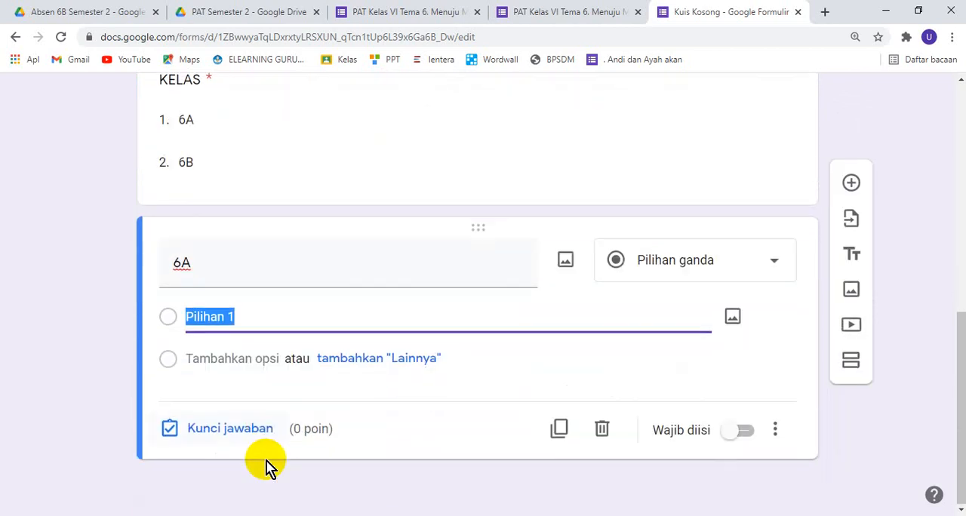
{"action": "left_click", "coordinate": [720, 269]}
{"action": "left_click", "coordinate": [681, 316]}
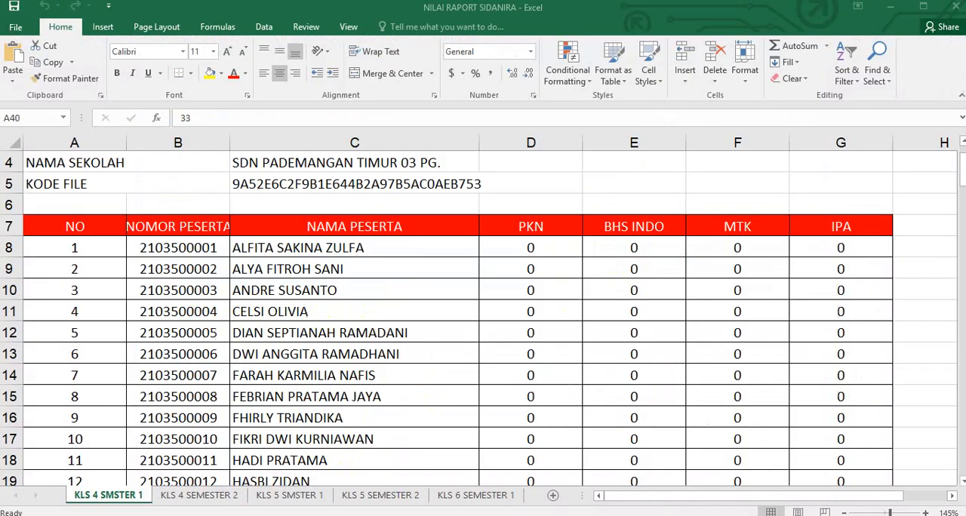
In the NILAI RAPORT SIDANIRA workbook in Excel, copy the student names in C8:C39 of sheet KLS 4 SMSTER 1
{"action": "left_click", "coordinate": [270, 248]}
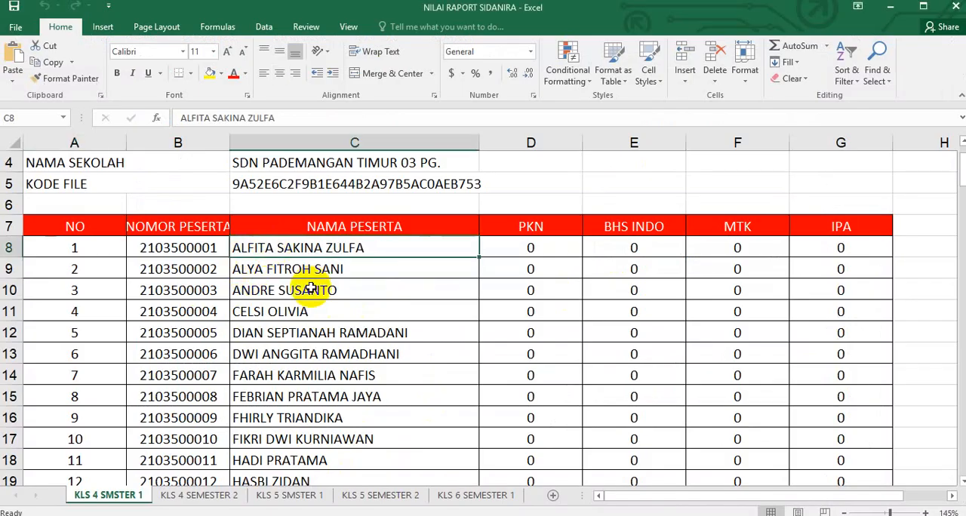
{"action": "scroll", "coordinate": [293, 264], "scroll_direction": "down", "scroll_amount": 3}
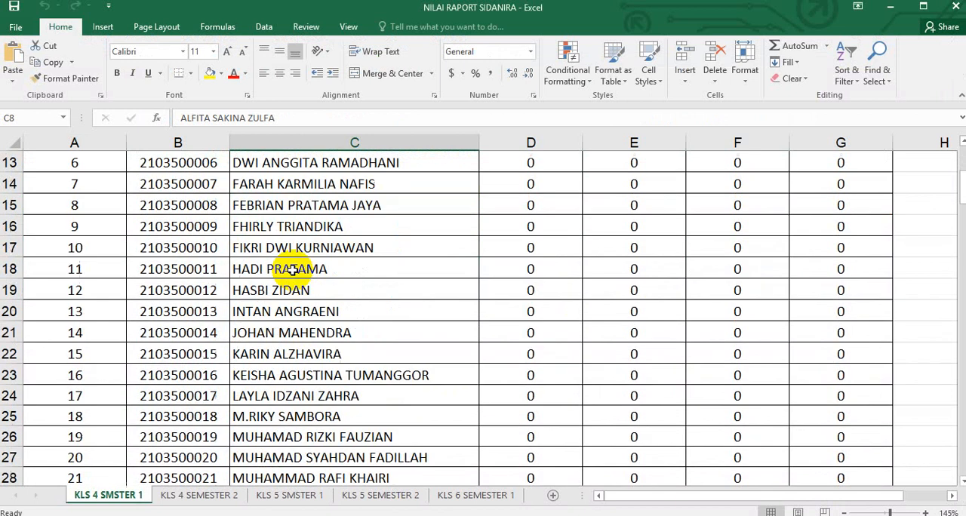
{"action": "scroll", "coordinate": [293, 269], "scroll_direction": "down", "scroll_amount": 4}
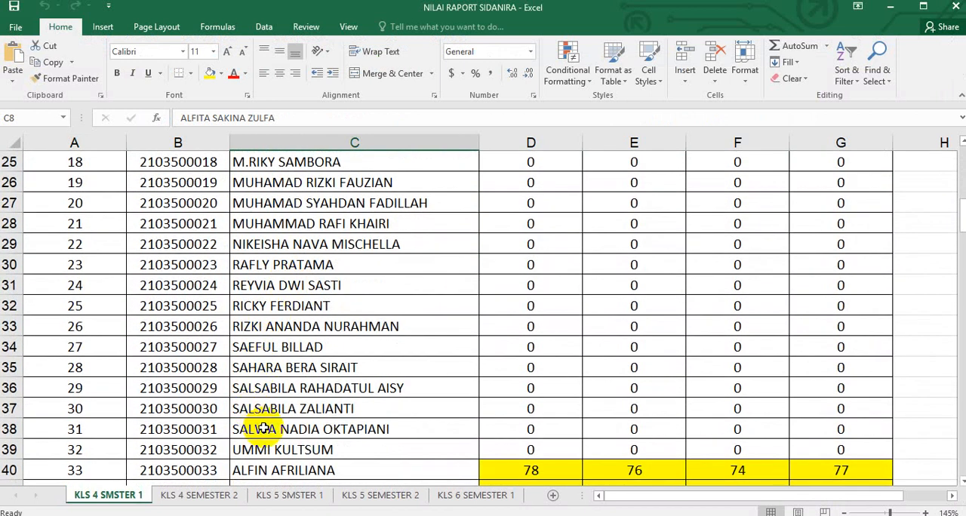
{"action": "left_click", "coordinate": [270, 449], "text": "shift"}
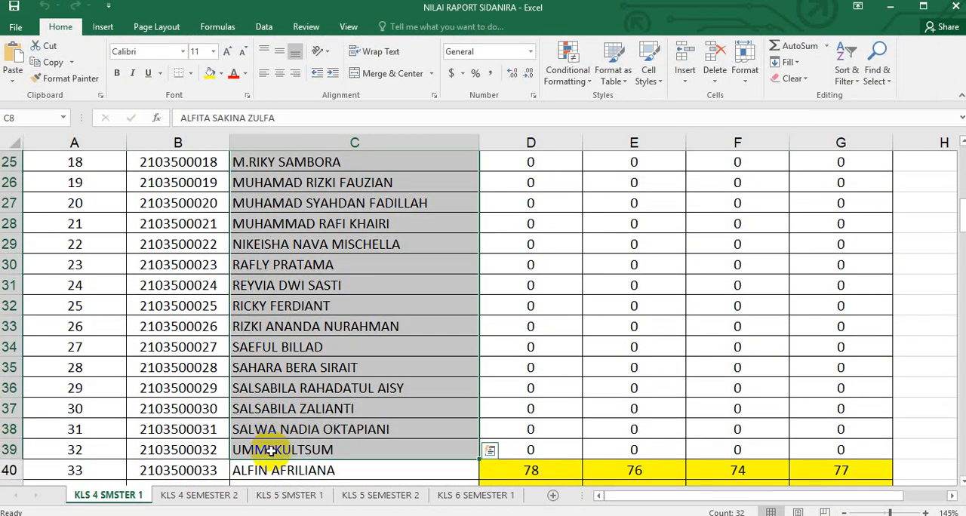
{"action": "key", "text": "ctrl+c"}
Return to the form in the browser and paste the copied names as the options of the 6A question
{"action": "key", "text": "alt+Tab"}
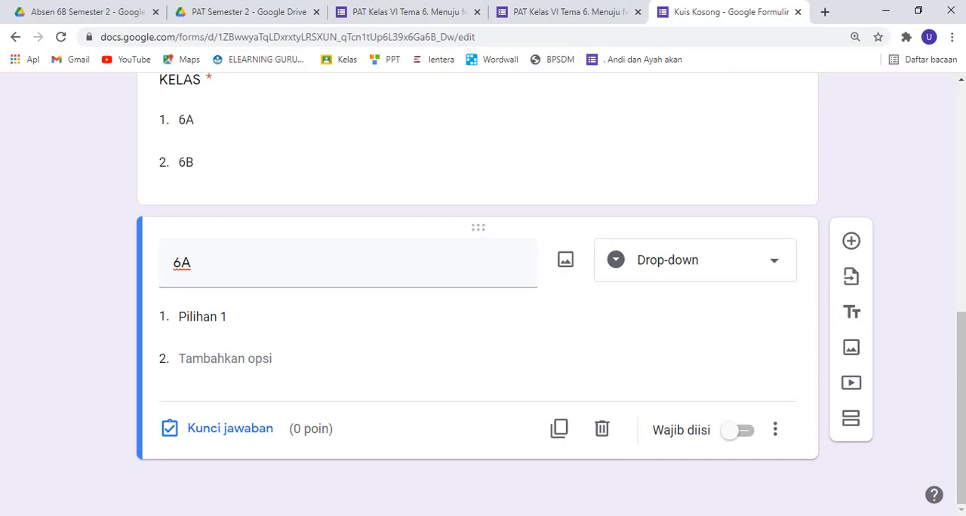
{"action": "left_click", "coordinate": [239, 325]}
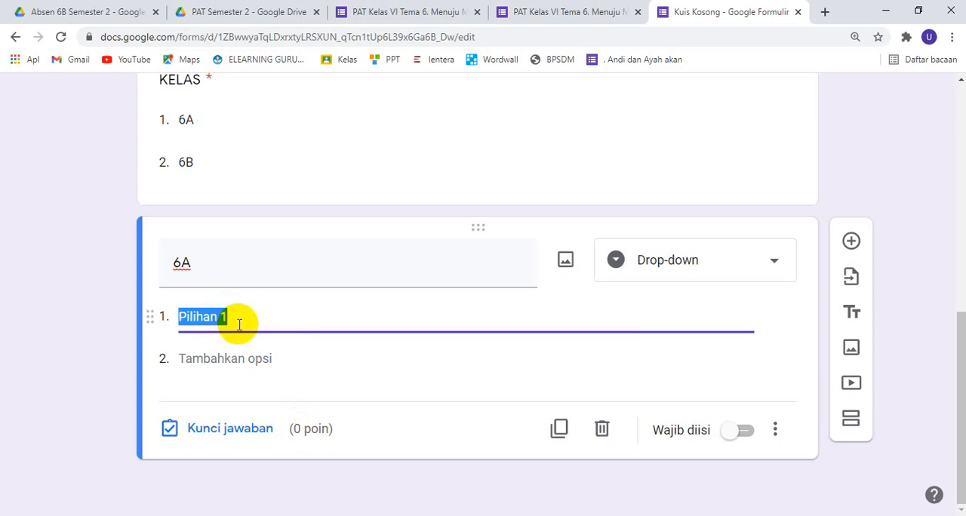
{"action": "key", "text": "ctrl+v"}
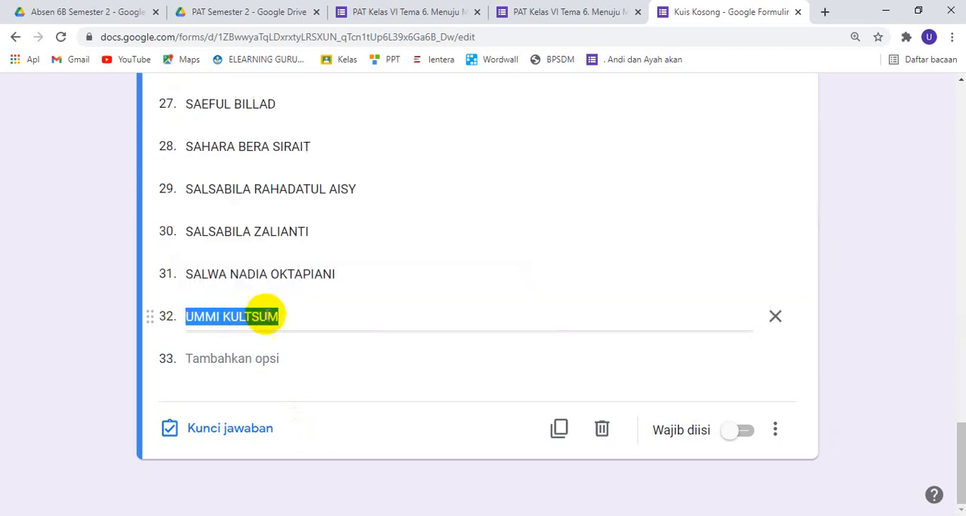
Insert a new section between the KELAS question and the 6A question
{"action": "scroll", "coordinate": [385, 370], "scroll_direction": "up", "scroll_amount": 17}
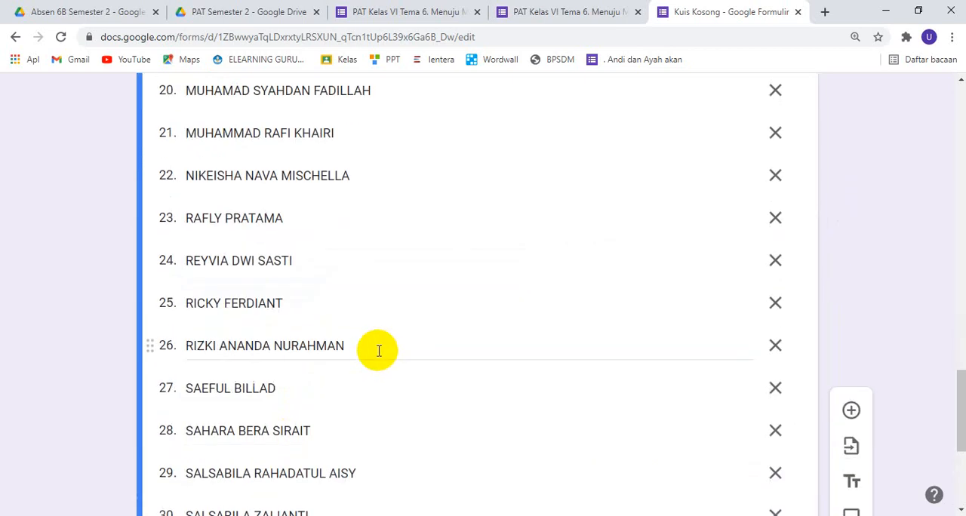
{"action": "scroll", "coordinate": [378, 354], "scroll_direction": "up", "scroll_amount": 3}
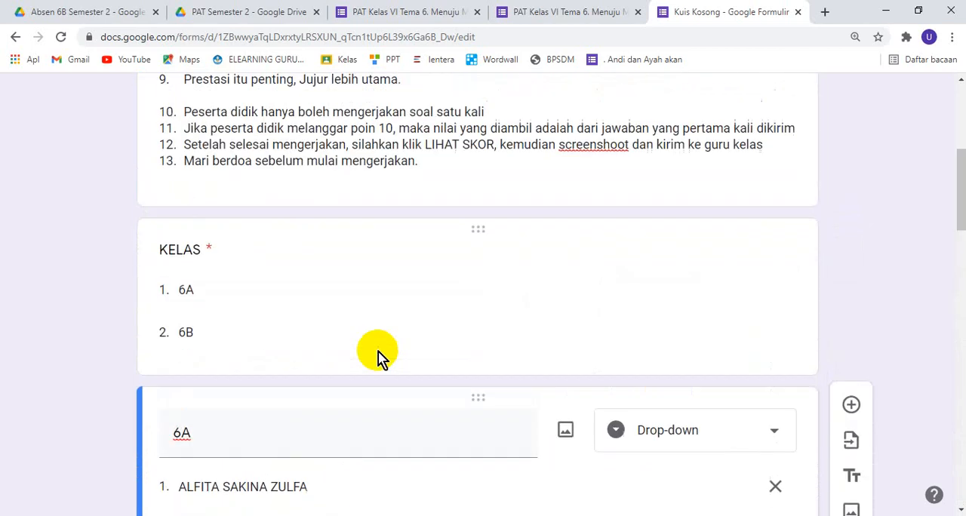
{"action": "left_click", "coordinate": [334, 354]}
{"action": "scroll", "coordinate": [410, 336], "scroll_direction": "down", "scroll_amount": 3}
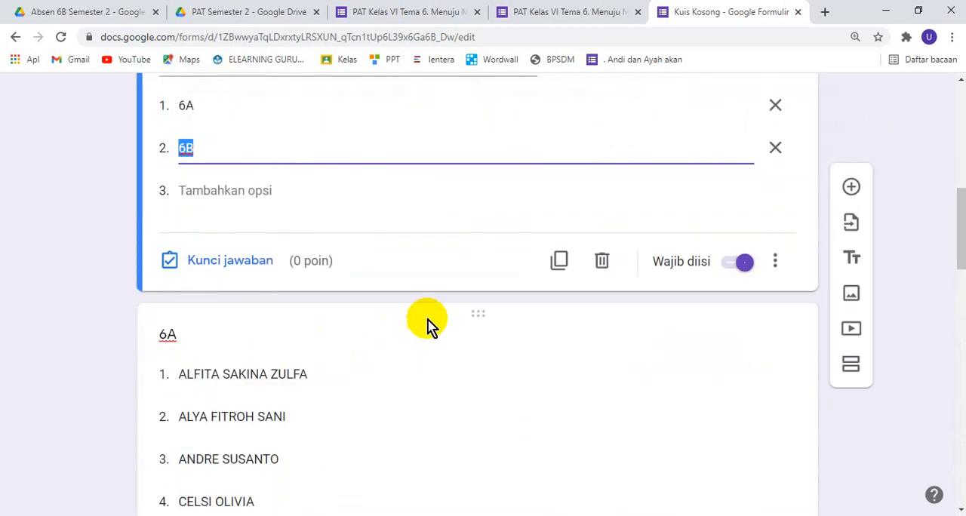
{"action": "left_click", "coordinate": [853, 378]}
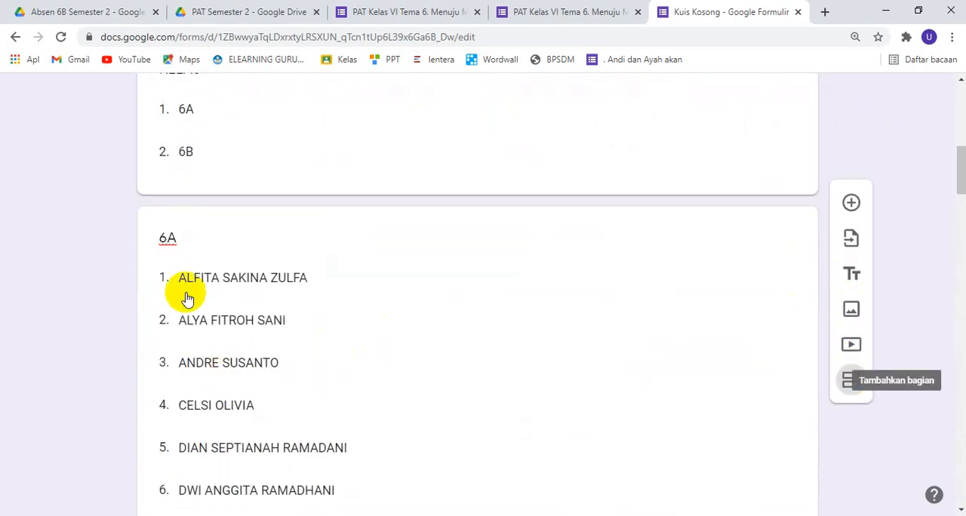
Title the new section above the student name list 6A
{"action": "scroll", "coordinate": [302, 260], "scroll_direction": "up", "scroll_amount": 4}
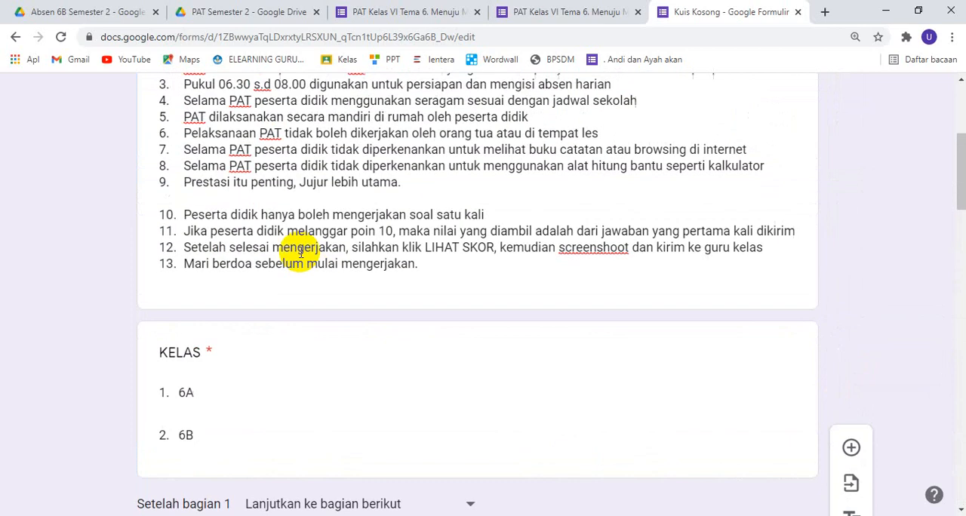
{"action": "left_click", "coordinate": [252, 394]}
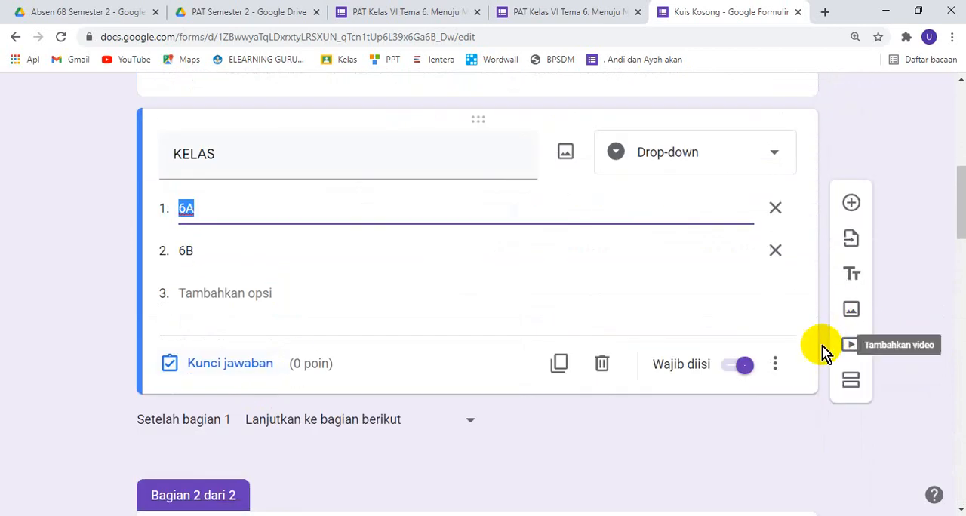
{"action": "scroll", "coordinate": [614, 328], "scroll_direction": "down", "scroll_amount": 3}
{"action": "left_click", "coordinate": [330, 339]}
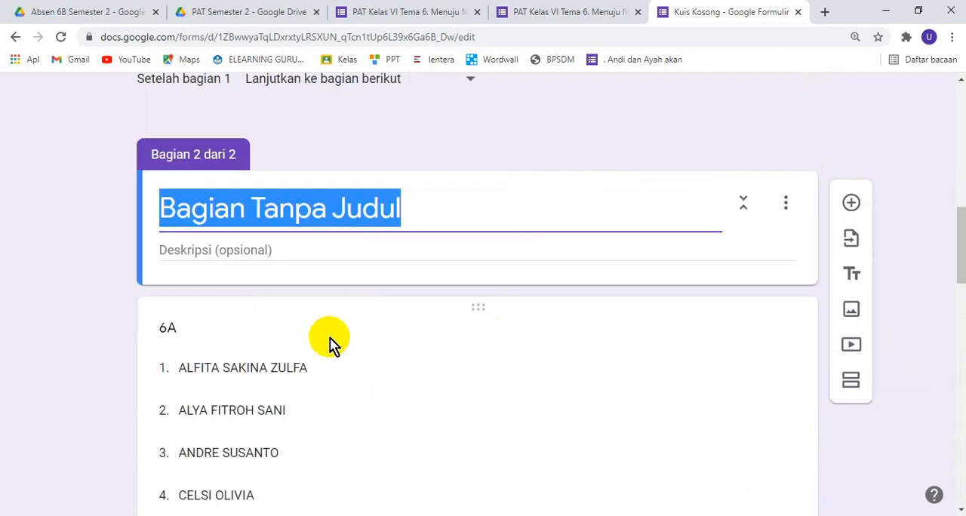
{"action": "type", "text": "6A"}
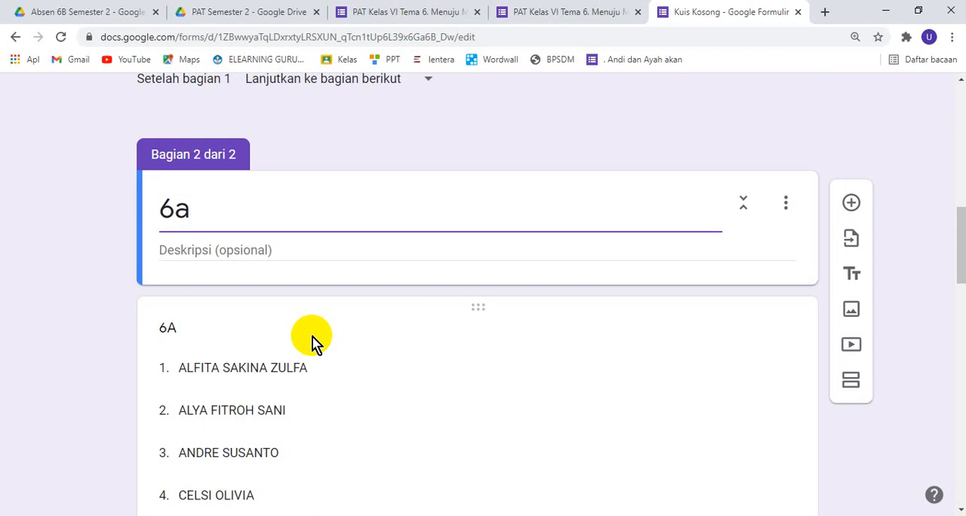
Retitle the name list question in section 6A to NAMA and make it required
{"action": "double_click", "coordinate": [189, 327]}
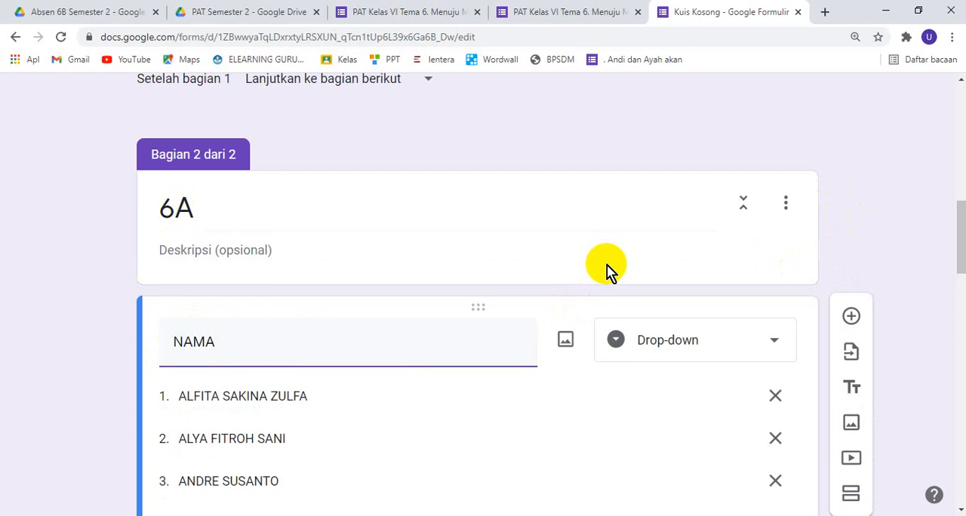
{"action": "scroll", "coordinate": [898, 249], "scroll_direction": "down", "scroll_amount": 16}
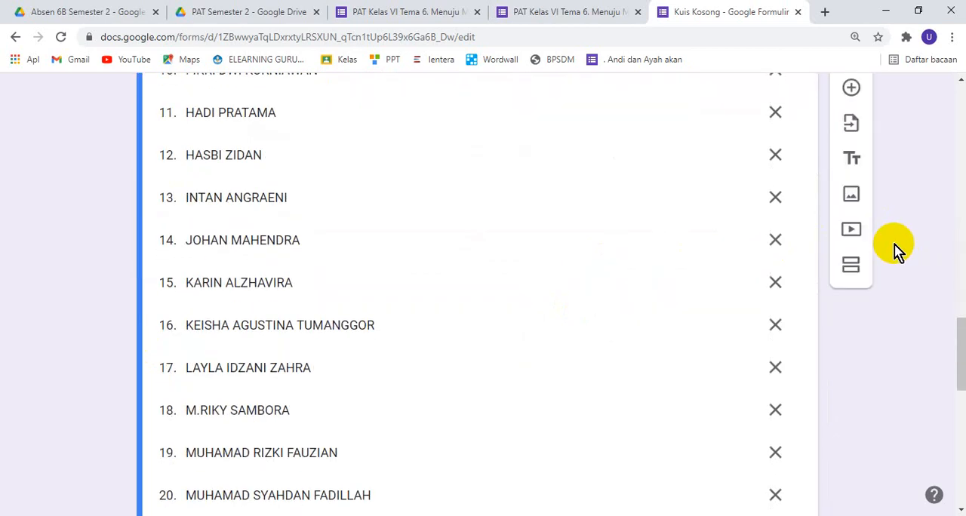
{"action": "scroll", "coordinate": [898, 249], "scroll_direction": "down", "scroll_amount": 3}
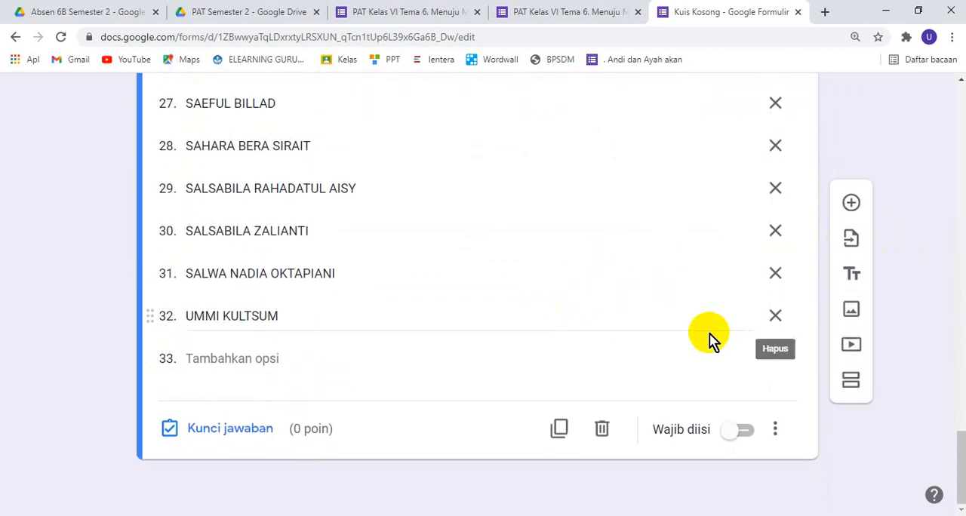
{"action": "left_click", "coordinate": [745, 432]}
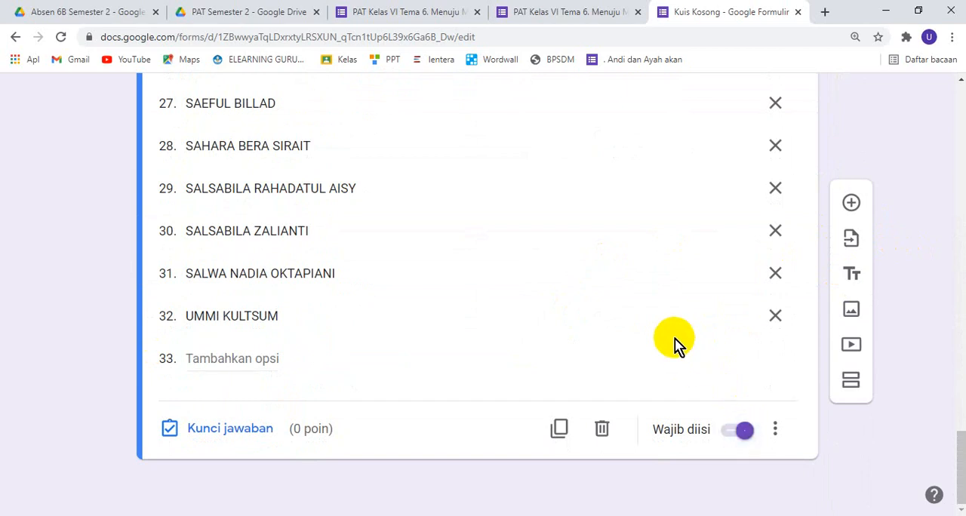
Add another section after the NAMA question and title it 6B
{"action": "left_click", "coordinate": [849, 385]}
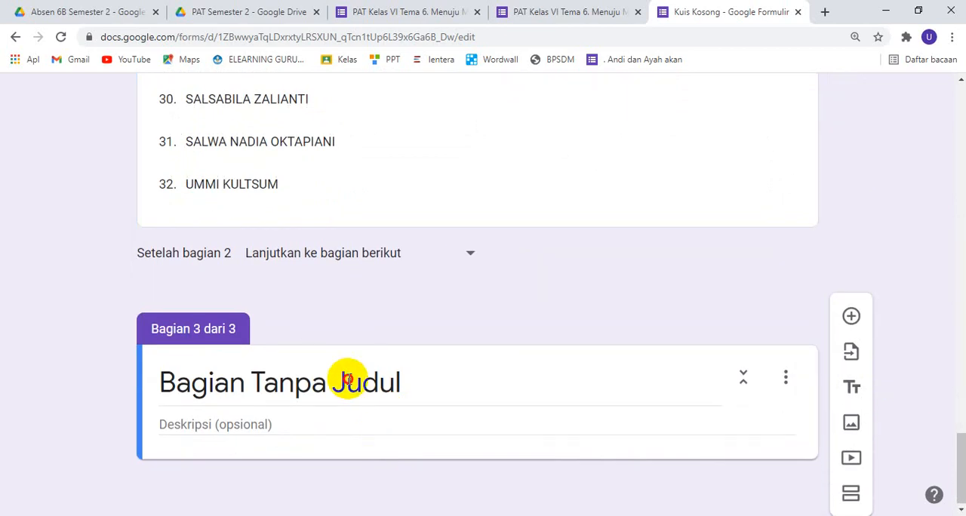
{"action": "left_click", "coordinate": [348, 382]}
{"action": "type", "text": "6B"}
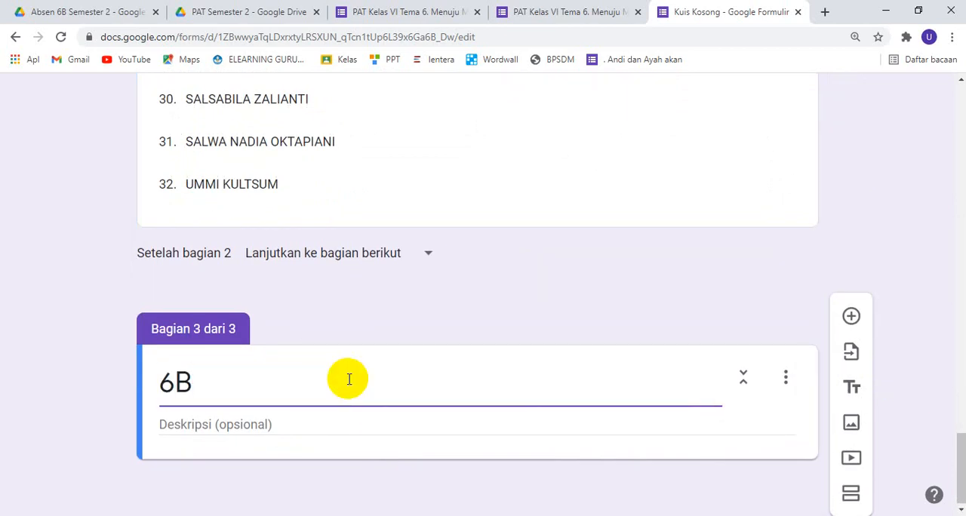
Switch to the Excel workbook and copy the student names in C40:C69
{"action": "left_click", "coordinate": [381, 515]}
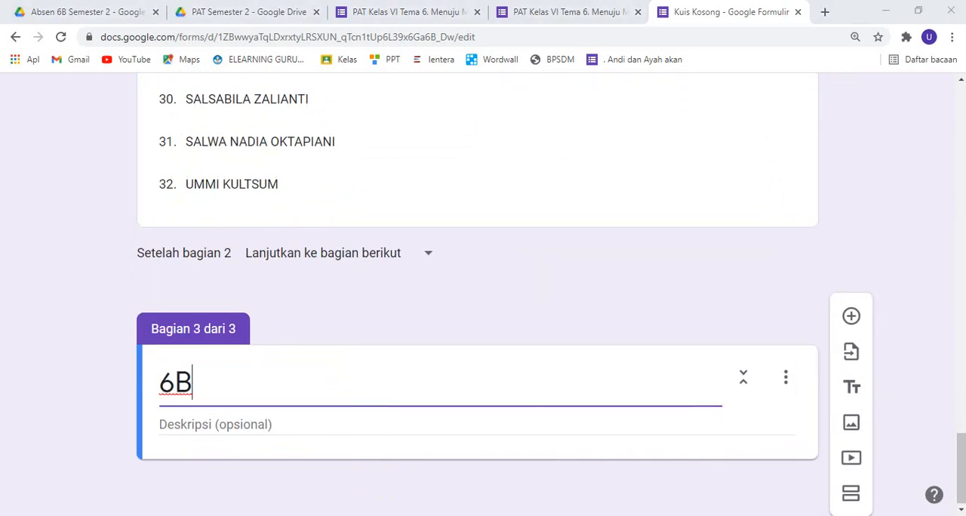
{"action": "scroll", "coordinate": [308, 396], "scroll_direction": "down", "scroll_amount": 2}
{"action": "left_click", "coordinate": [282, 346]}
{"action": "scroll", "coordinate": [284, 349], "scroll_direction": "down", "scroll_amount": 10}
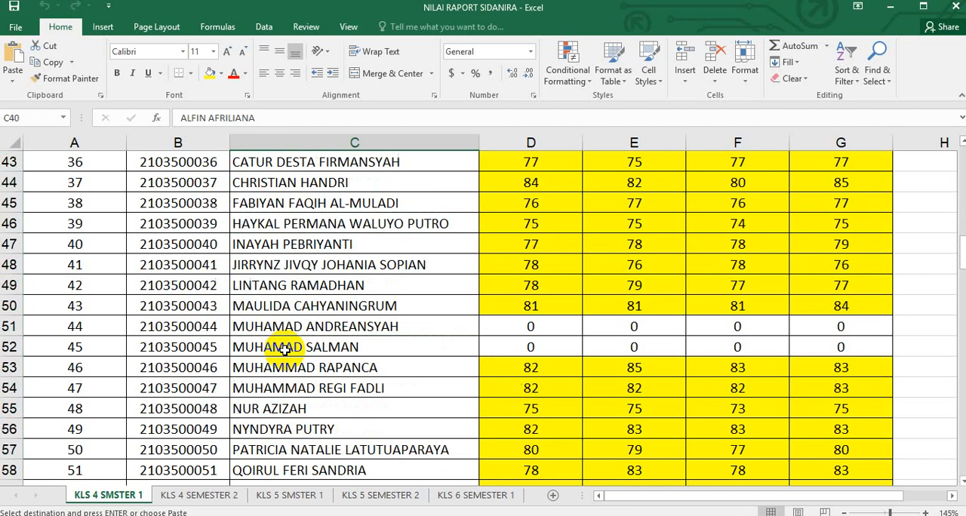
{"action": "left_click", "coordinate": [316, 328], "text": "shift"}
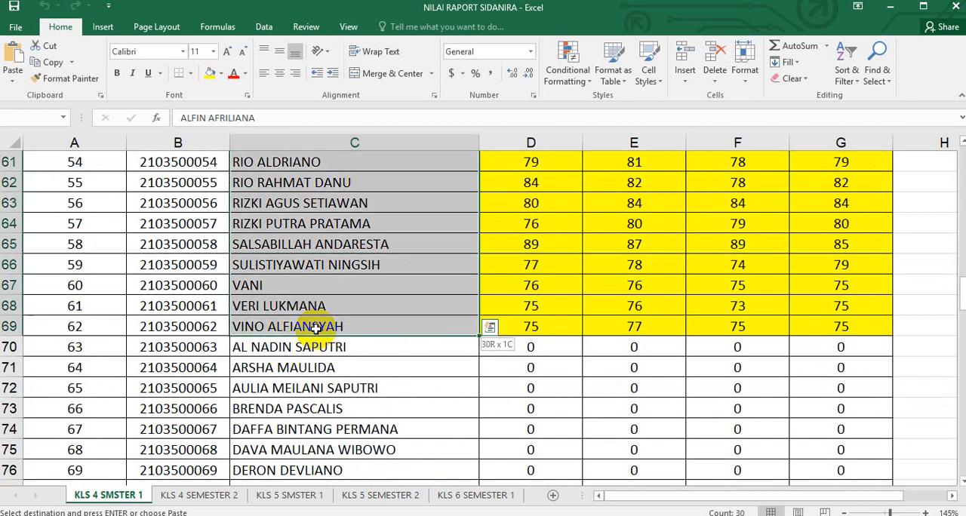
{"action": "key", "text": "ctrl+c"}
Back in the browser form, add a required Drop-down question titled NAMA to section 6B and paste the copied names as its options
{"action": "left_click", "coordinate": [358, 515]}
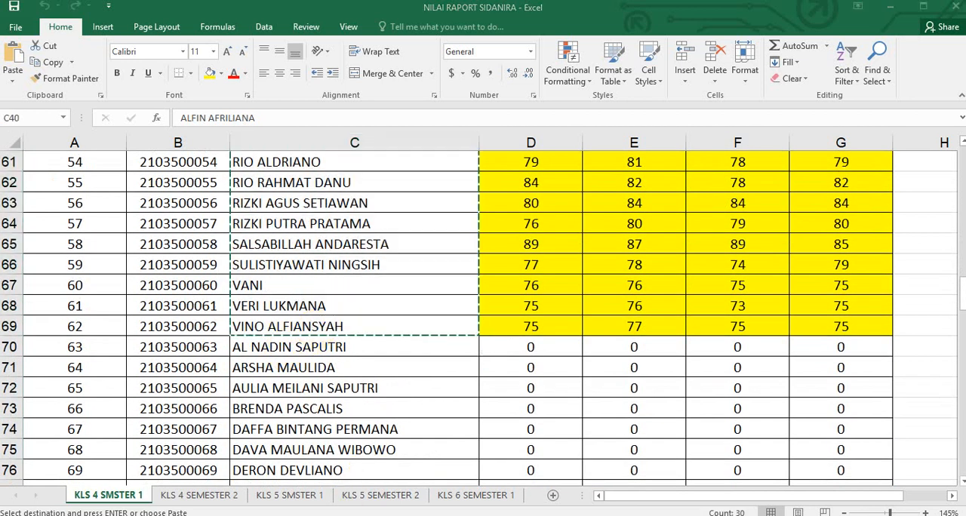
{"action": "left_click", "coordinate": [225, 388]}
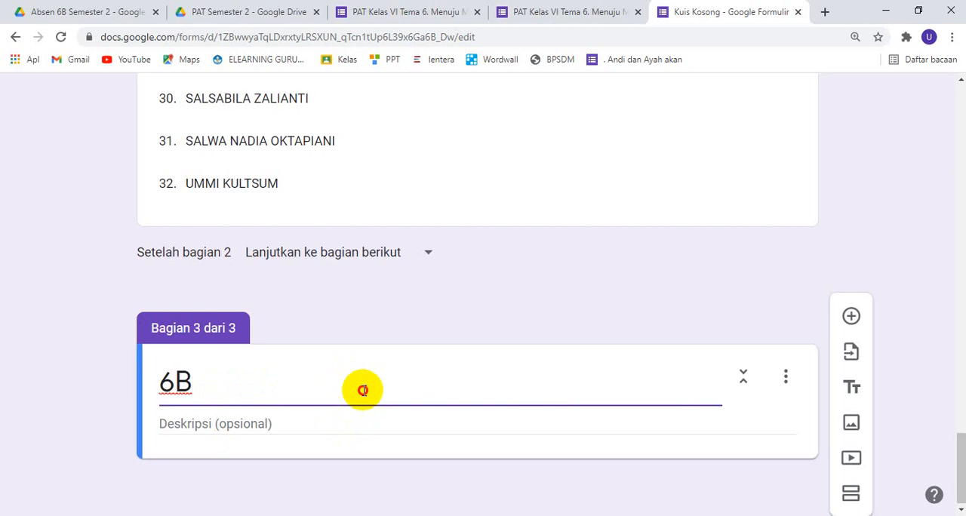
{"action": "left_click", "coordinate": [854, 323]}
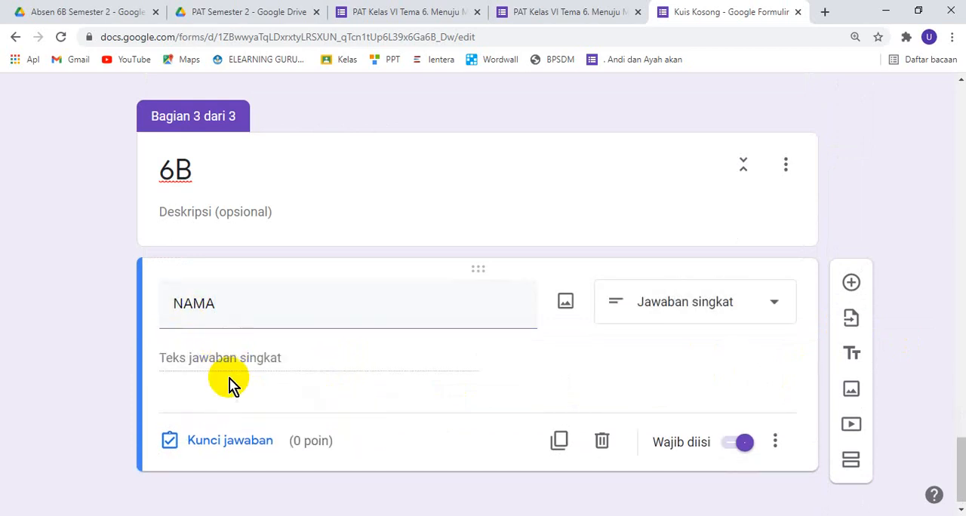
{"action": "left_click", "coordinate": [728, 306]}
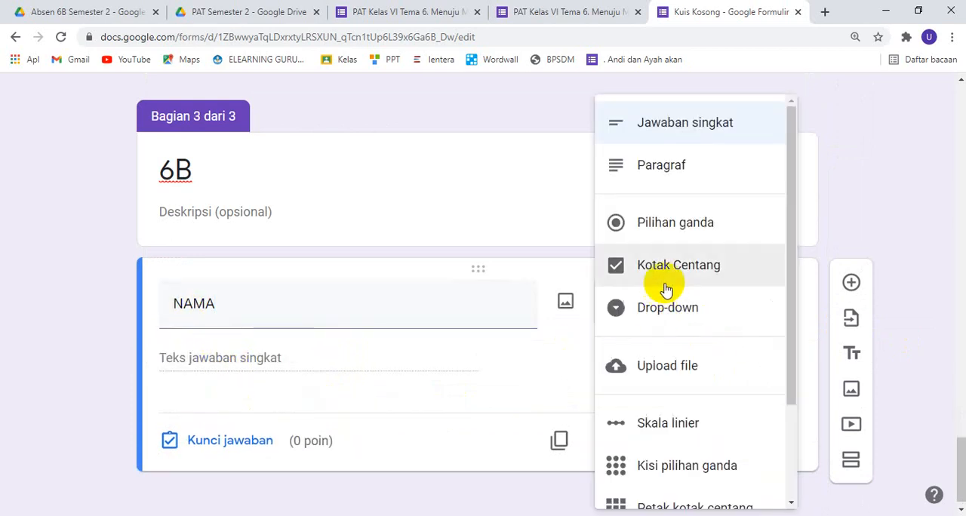
{"action": "left_click", "coordinate": [680, 308]}
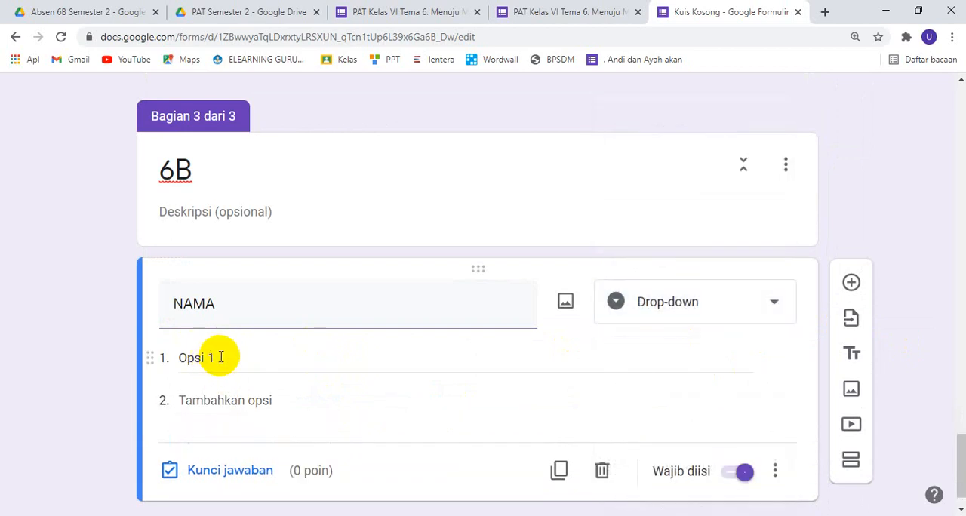
{"action": "left_click", "coordinate": [221, 357]}
{"action": "key", "text": "ctrl+v"}
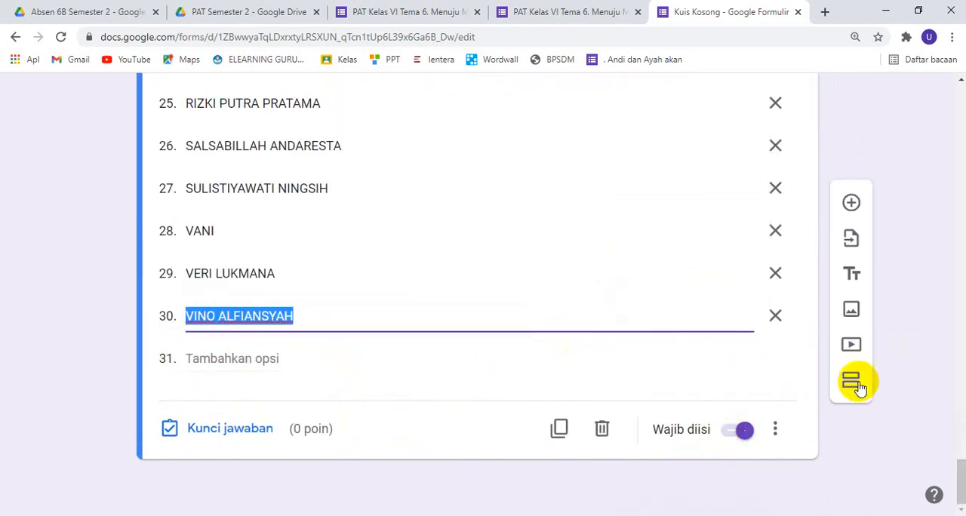
Add a new section after the 6B name list and title it "Pilihlah jawaban yang benar"
{"action": "left_click", "coordinate": [853, 383]}
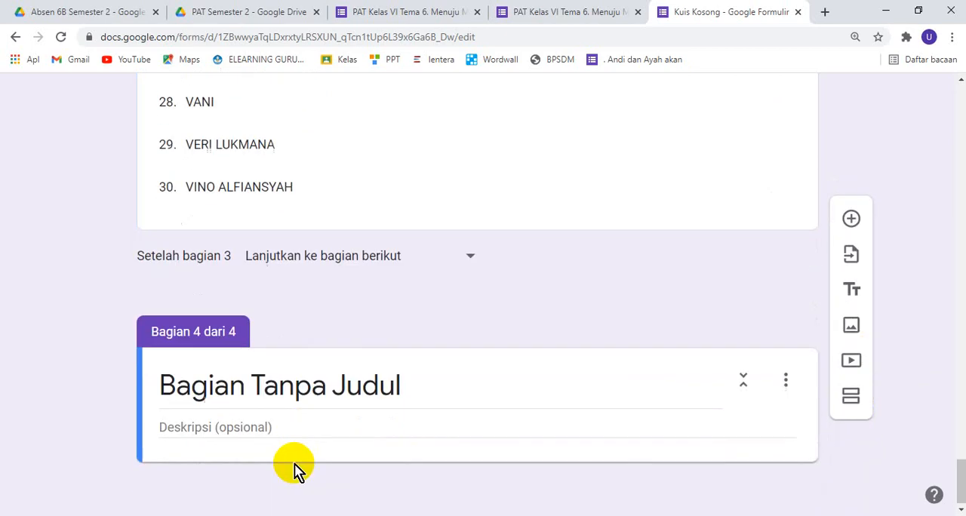
{"action": "left_click", "coordinate": [287, 393]}
{"action": "type", "text": "pILI"}
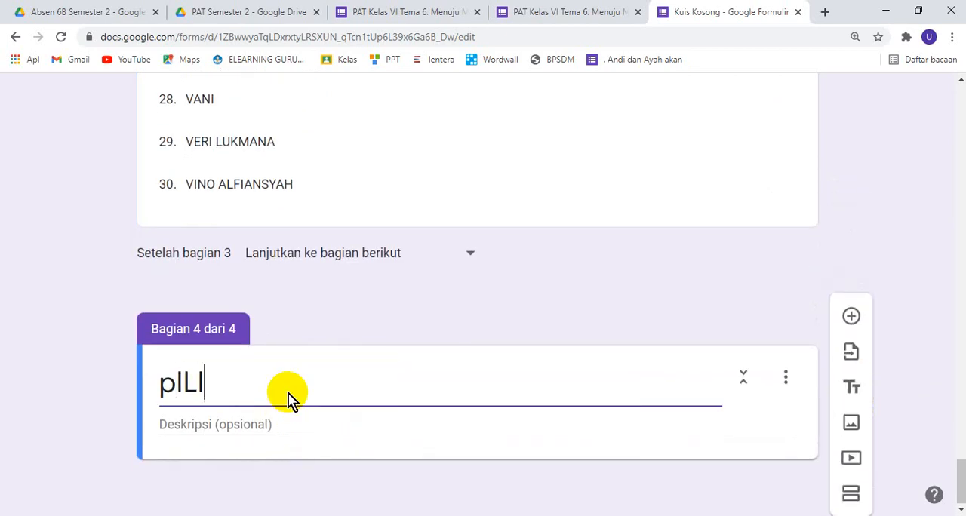
{"action": "key", "text": "BackSpace"}
{"action": "key", "text": "BackSpace"}
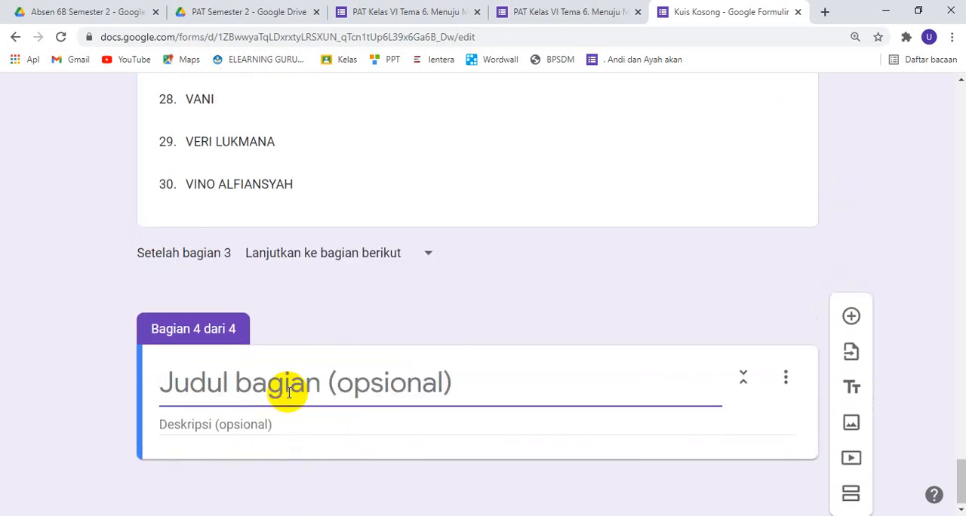
{"action": "type", "text": "Pilihlah jawaban yang benar"}
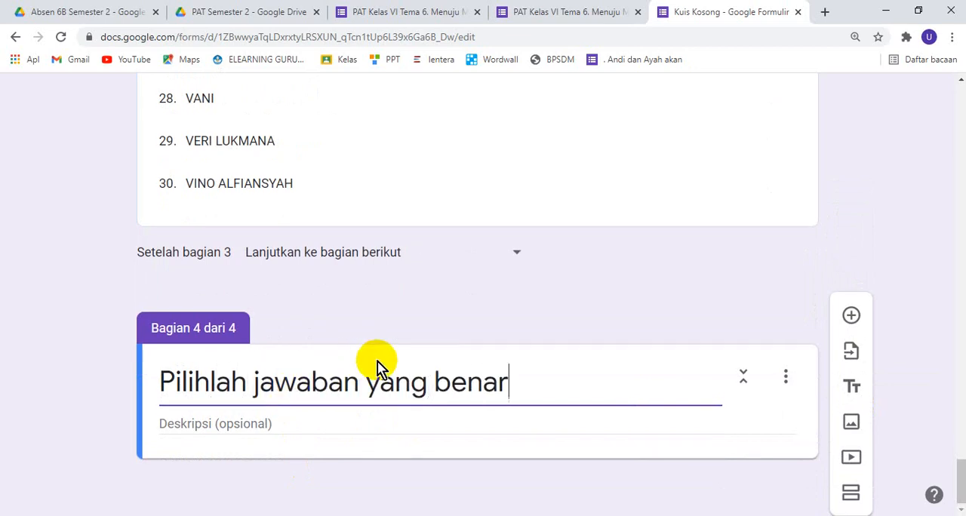
Add a required multiple-choice question "Siapakah nama presiden Indonesia?" with the options Jokowi, Soekarno, Prabowo and Anis Baswedan
{"action": "left_click", "coordinate": [852, 317]}
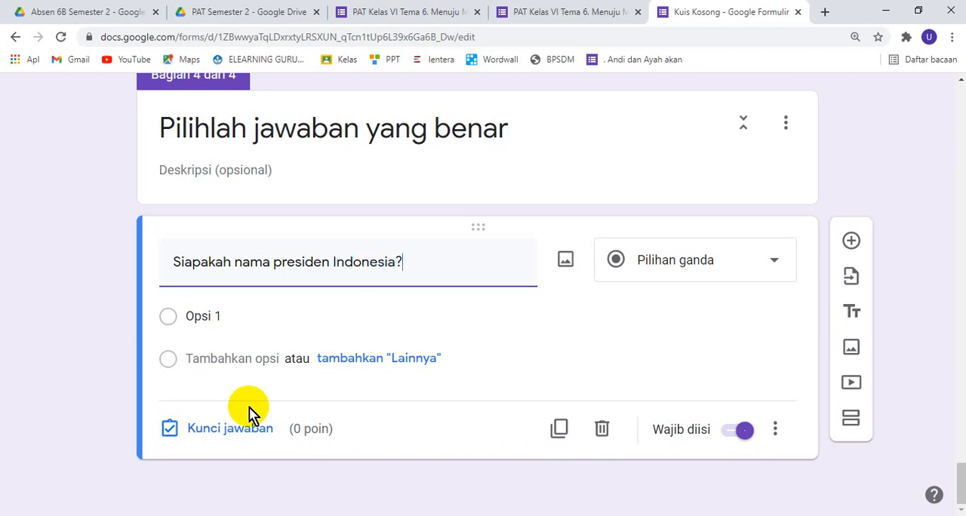
{"action": "left_click", "coordinate": [234, 321]}
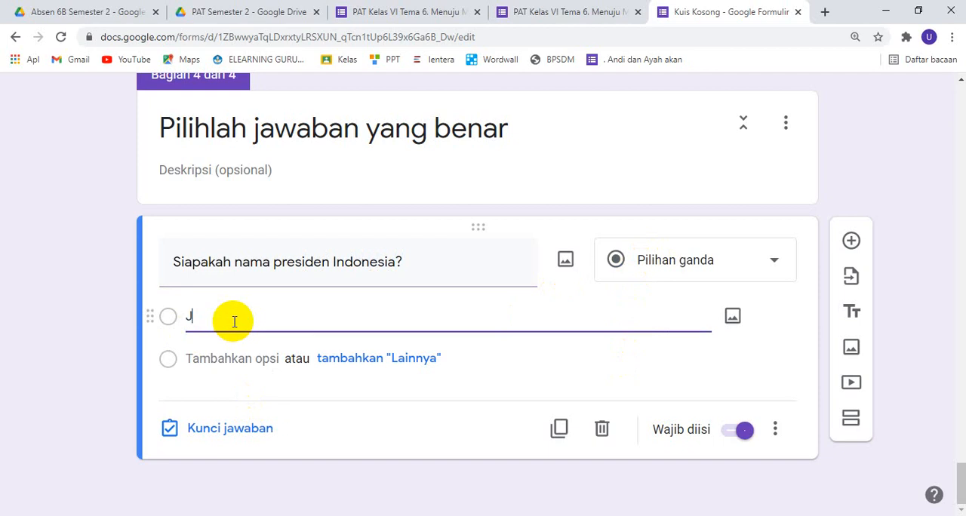
{"action": "type", "text": "Jokowi"}
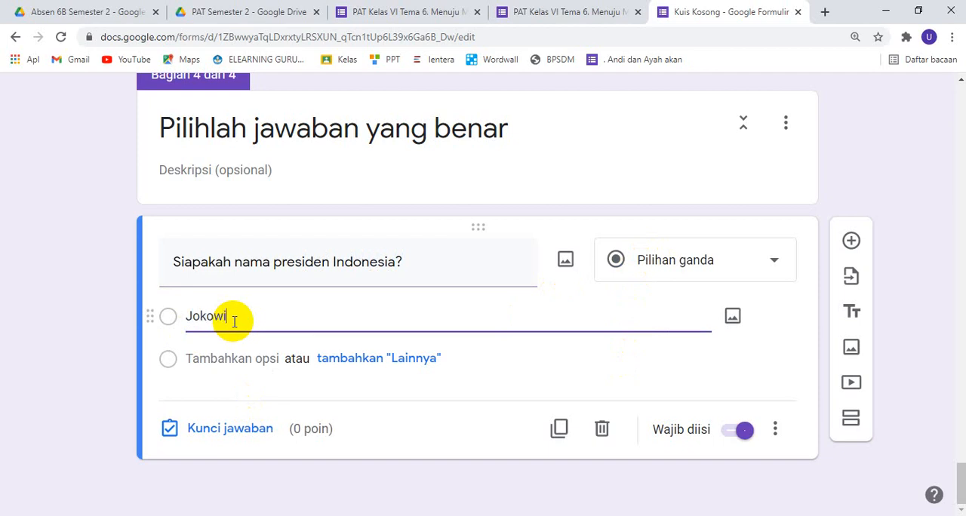
{"action": "key", "text": "Return"}
{"action": "type", "text": "Soekarn"}
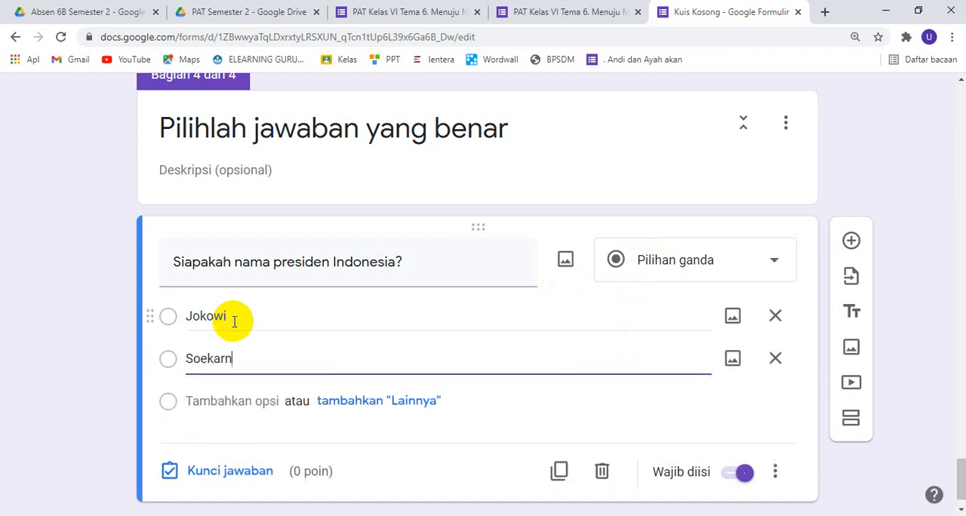
{"action": "type", "text": "o"}
{"action": "key", "text": "Return"}
{"action": "type", "text": "Prabo"}
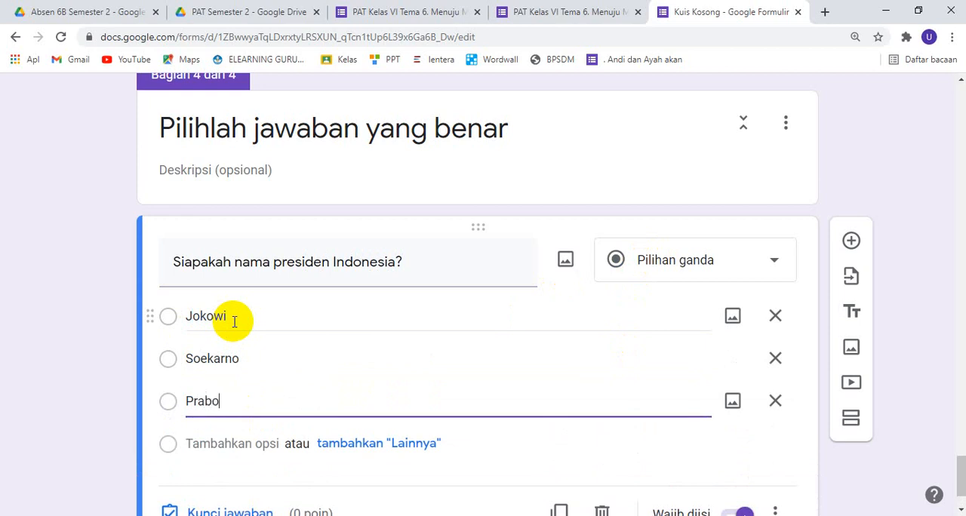
{"action": "type", "text": "wo"}
{"action": "key", "text": "Return"}
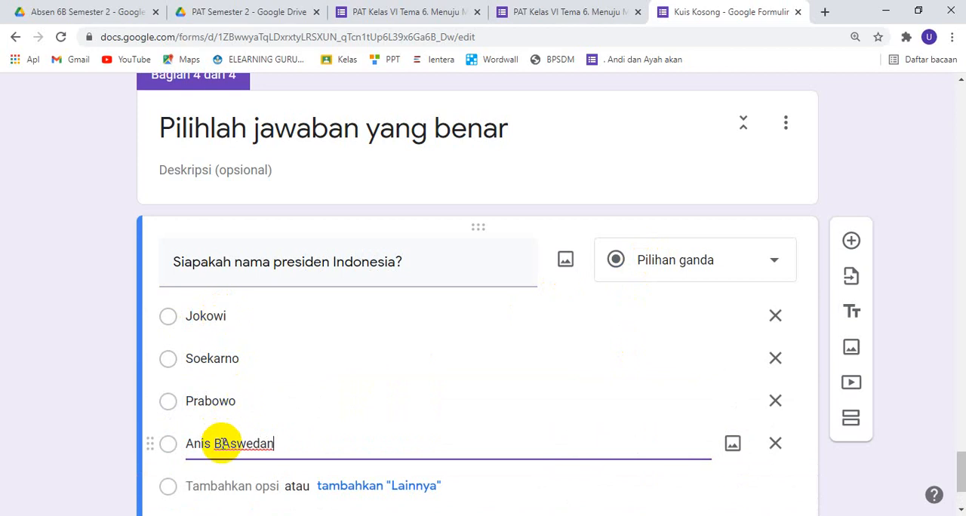
{"action": "type", "text": "a"}
{"action": "scroll", "coordinate": [280, 406], "scroll_direction": "down", "scroll_amount": 2}
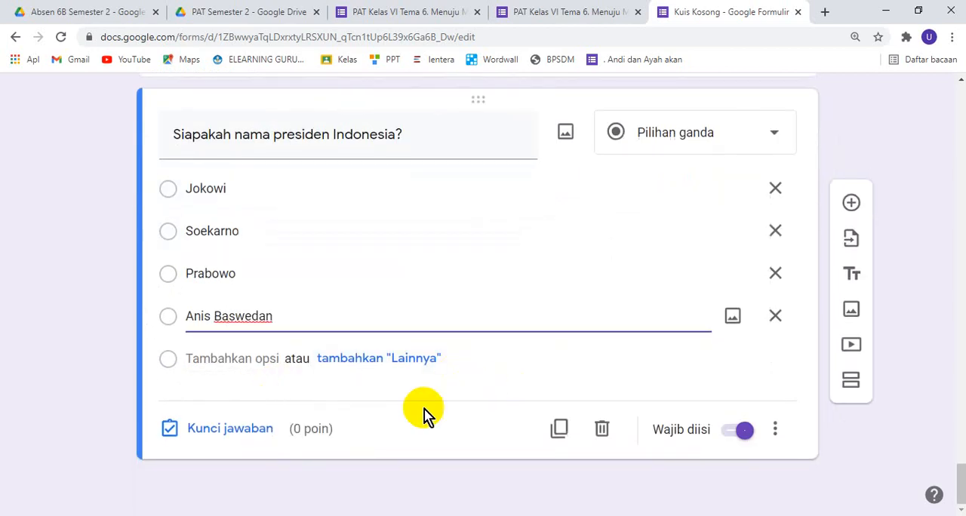
{"action": "left_click", "coordinate": [899, 311]}
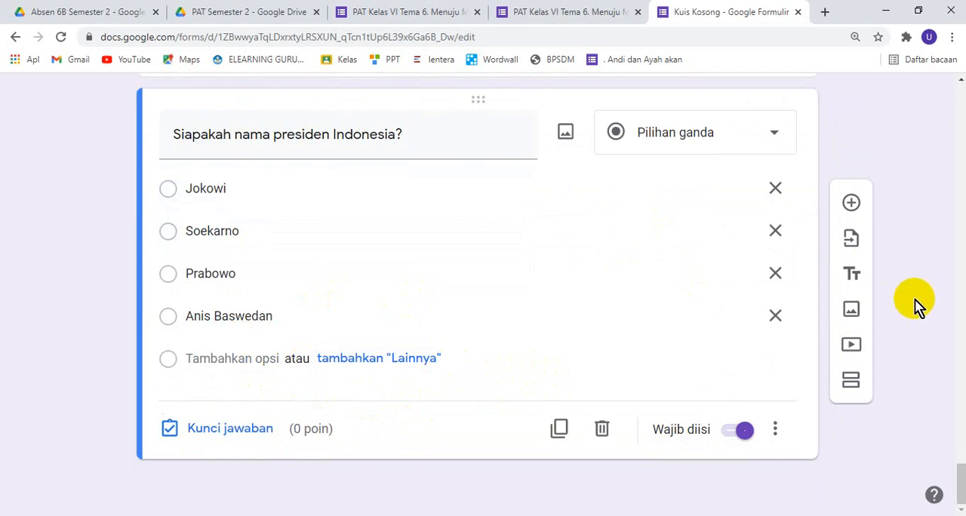
Go back to the KELAS question in section 1 and review its options and available question types
{"action": "scroll", "coordinate": [915, 308], "scroll_direction": "up", "scroll_amount": 8}
{"action": "scroll", "coordinate": [920, 311], "scroll_direction": "up", "scroll_amount": 20}
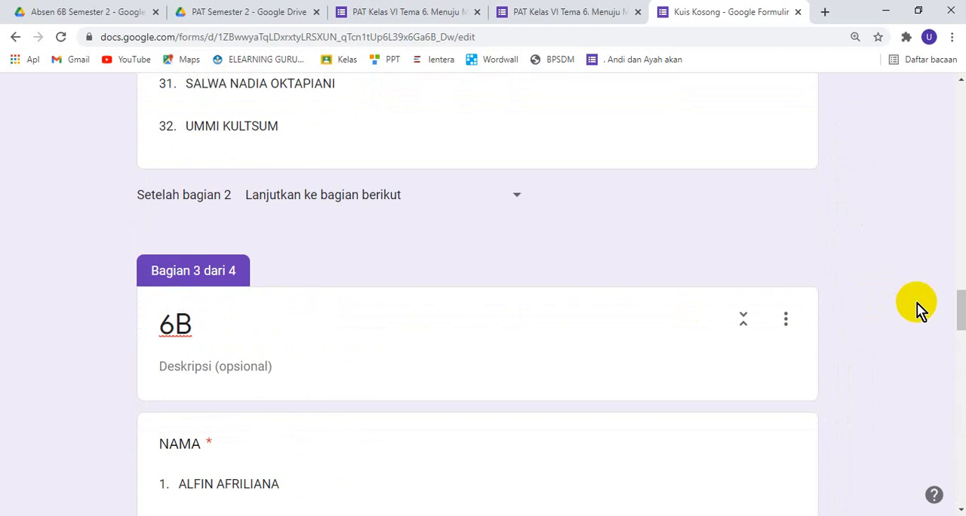
{"action": "left_click_drag", "start_coordinate": [958, 200], "coordinate": [955, 101]}
{"action": "scroll", "coordinate": [486, 341], "scroll_direction": "down", "scroll_amount": 3}
{"action": "scroll", "coordinate": [453, 317], "scroll_direction": "down", "scroll_amount": 4}
{"action": "scroll", "coordinate": [302, 272], "scroll_direction": "up", "scroll_amount": 2}
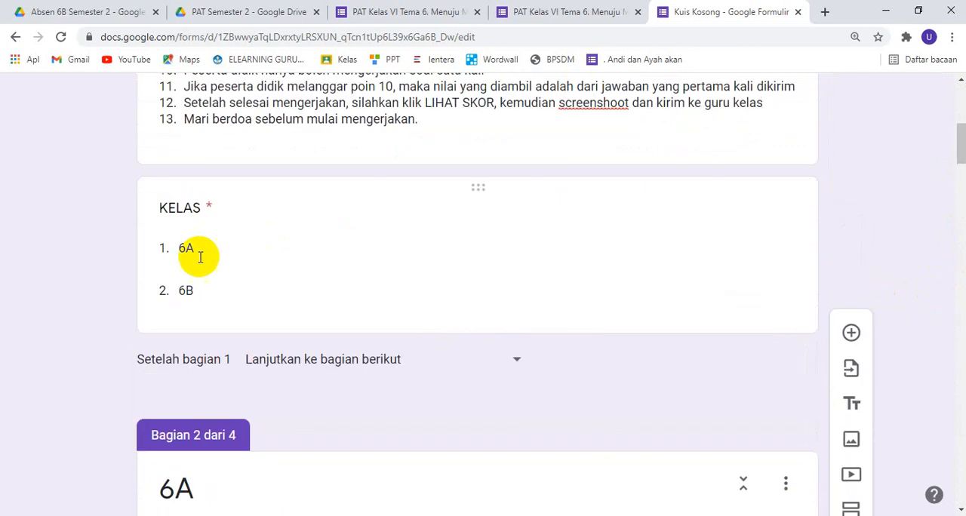
{"action": "left_click", "coordinate": [259, 252]}
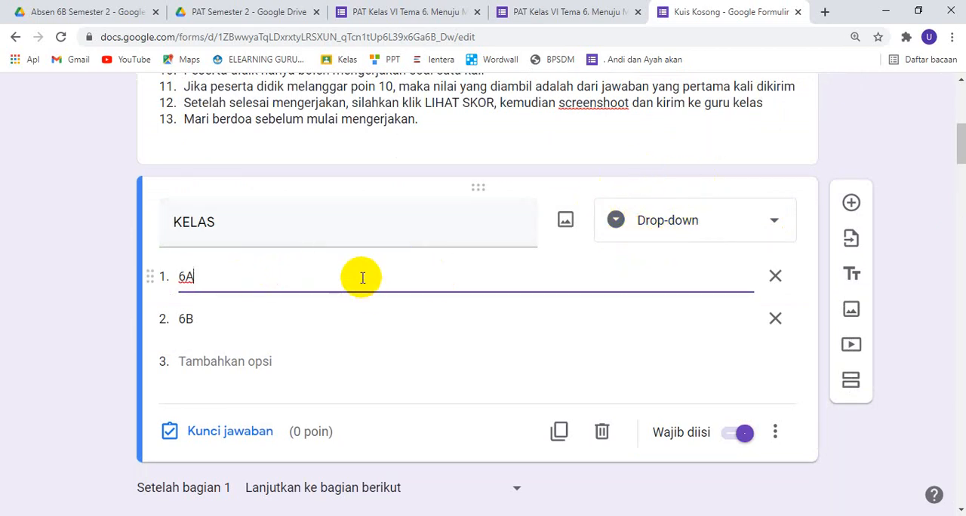
{"action": "scroll", "coordinate": [362, 280], "scroll_direction": "down", "scroll_amount": 1}
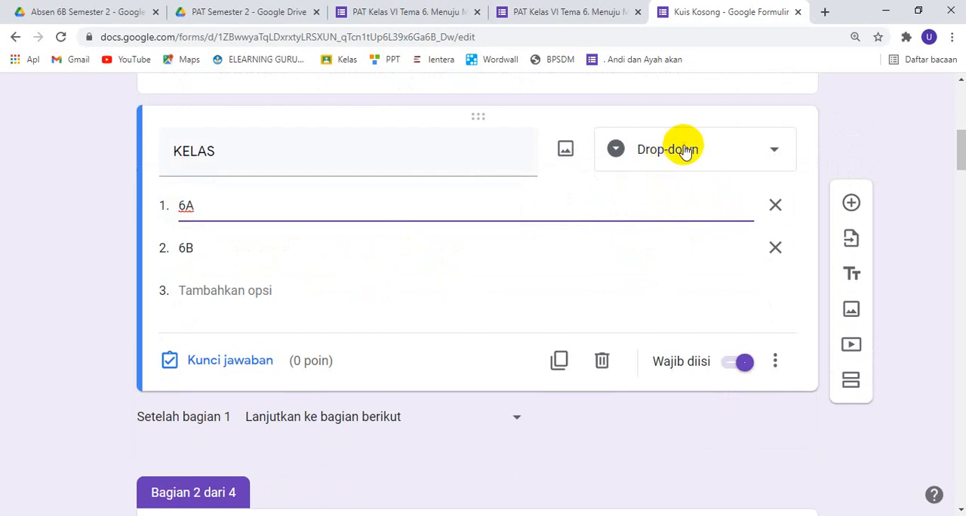
{"action": "left_click", "coordinate": [674, 149]}
{"action": "scroll", "coordinate": [685, 158], "scroll_direction": "down", "scroll_amount": 2}
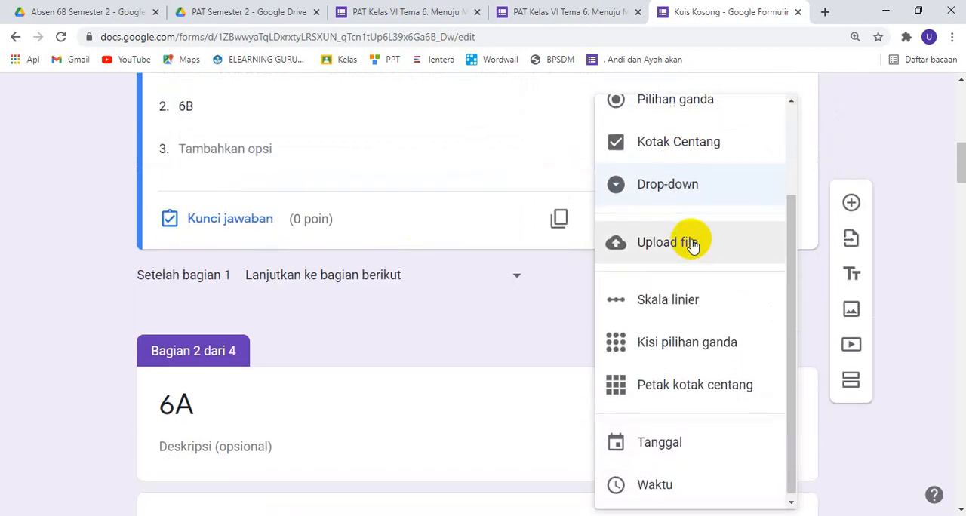
{"action": "scroll", "coordinate": [690, 241], "scroll_direction": "up", "scroll_amount": 3}
{"action": "left_click", "coordinate": [401, 145]}
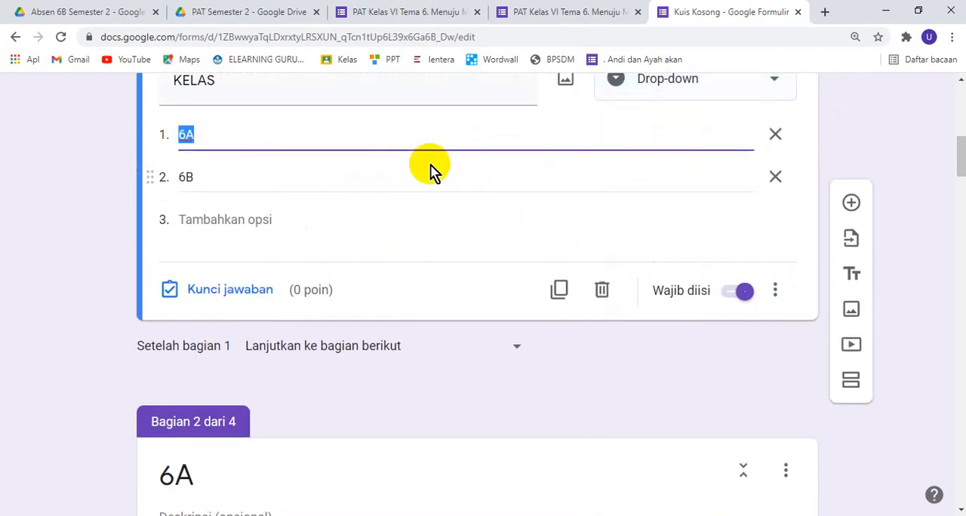
{"action": "scroll", "coordinate": [430, 169], "scroll_direction": "up", "scroll_amount": 2}
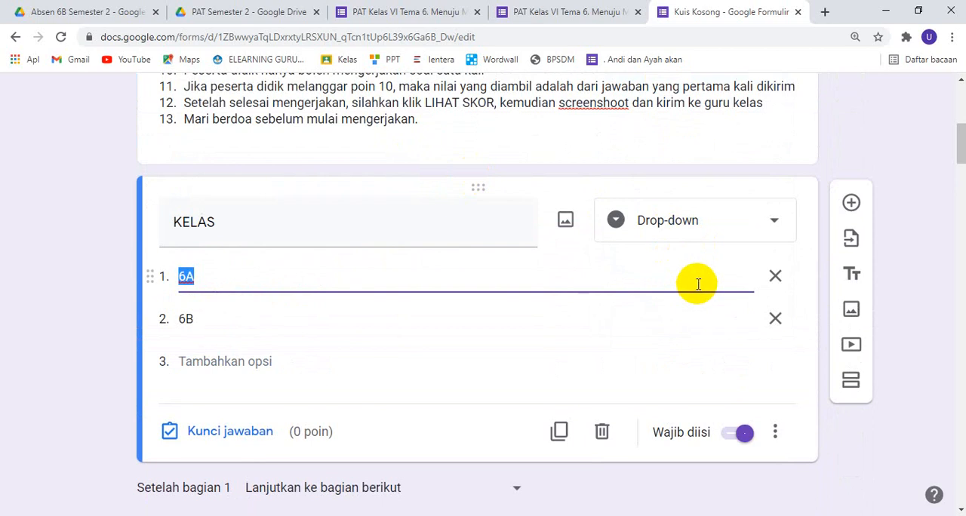
Check how the KELAS question is set up in the existing PAT Kelas VI Tema 6 form and look at its response page
{"action": "left_click", "coordinate": [365, 12]}
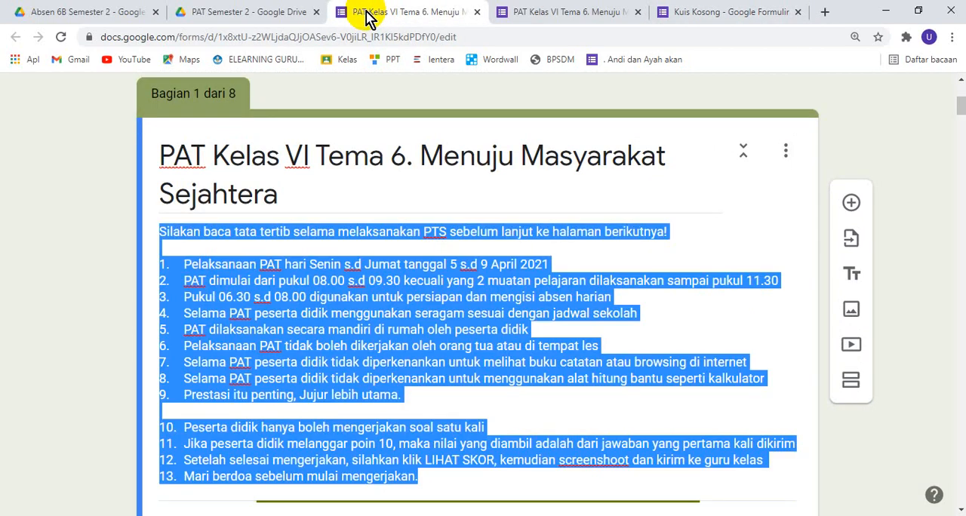
{"action": "scroll", "coordinate": [446, 305], "scroll_direction": "down", "scroll_amount": 2}
{"action": "left_click", "coordinate": [334, 330]}
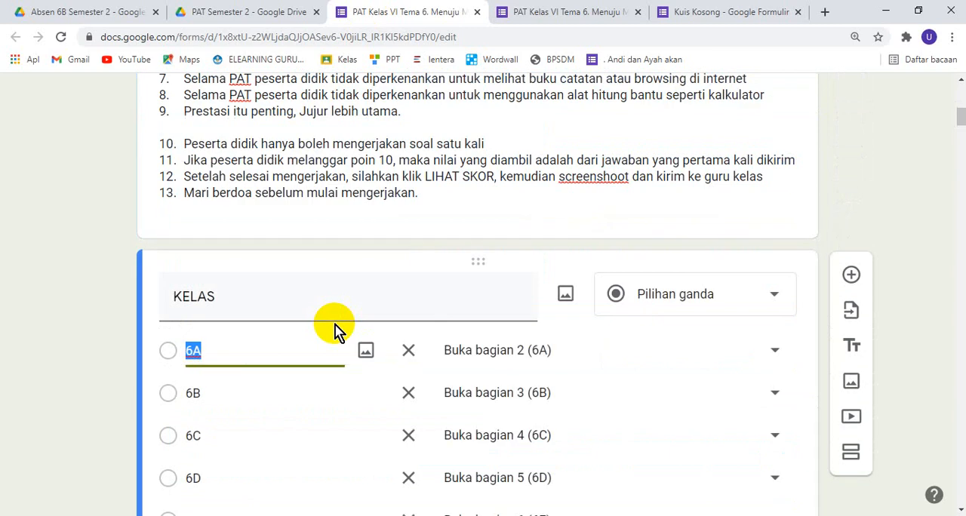
{"action": "left_click", "coordinate": [559, 13]}
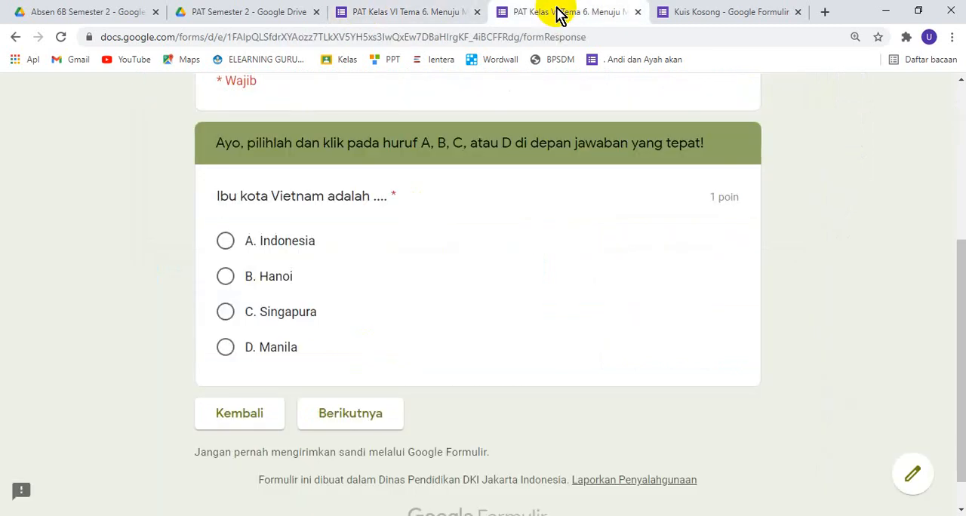
{"action": "scroll", "coordinate": [407, 301], "scroll_direction": "up", "scroll_amount": 2}
Return to the new Kuis Kosong form and change the KELAS question's type to Pilihan ganda
{"action": "left_click", "coordinate": [759, 13]}
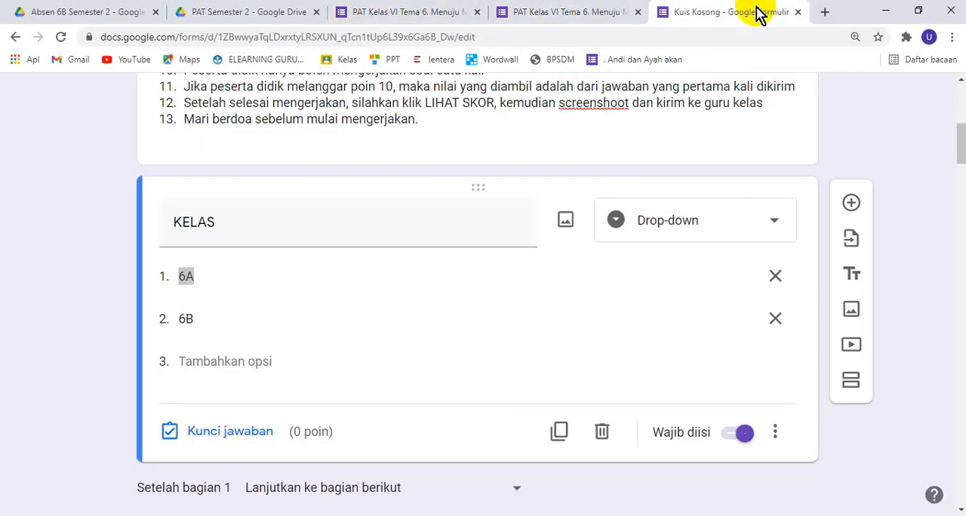
{"action": "left_click", "coordinate": [718, 220]}
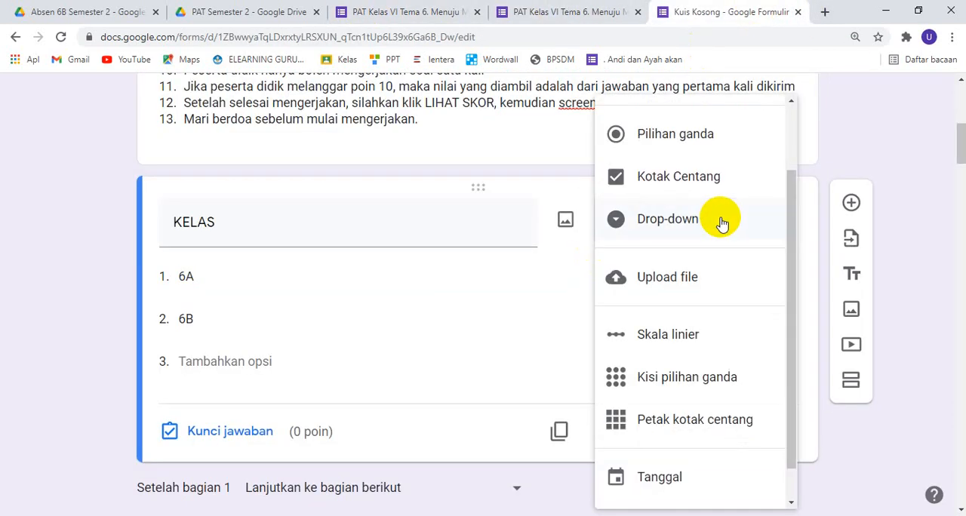
{"action": "left_click", "coordinate": [691, 143]}
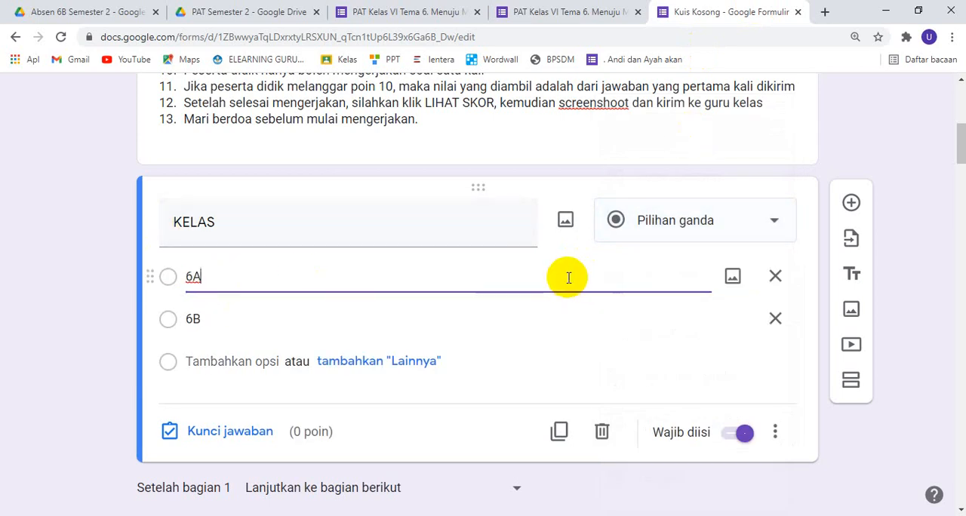
Examine the question type and per-option section routing of the KELAS question in the existing PAT Kelas VI Tema 6 form
{"action": "left_click", "coordinate": [371, 13]}
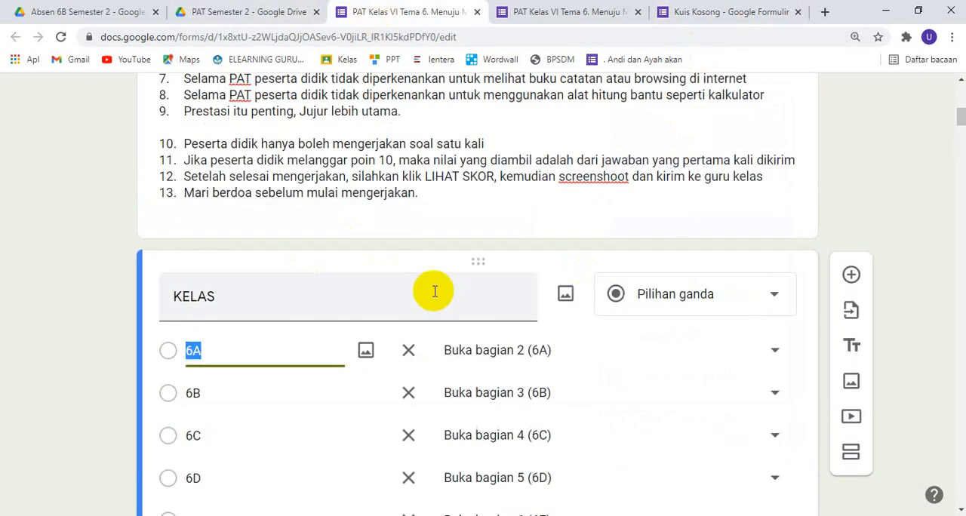
{"action": "scroll", "coordinate": [468, 356], "scroll_direction": "down", "scroll_amount": 3}
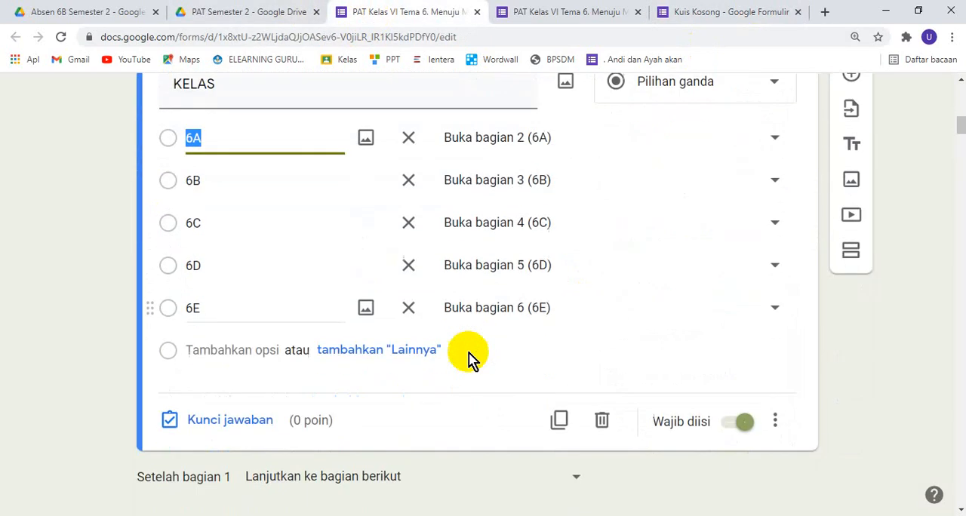
{"action": "scroll", "coordinate": [468, 356], "scroll_direction": "up", "scroll_amount": 1}
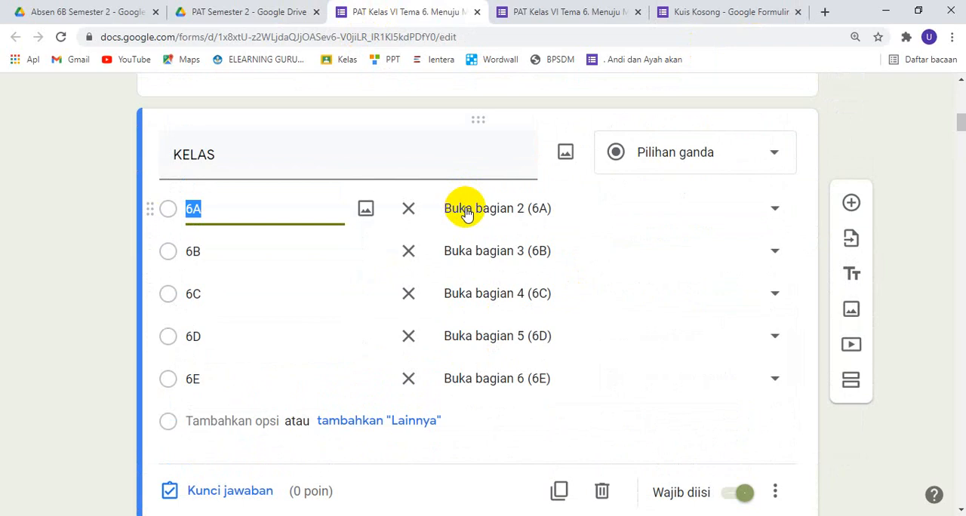
{"action": "left_click", "coordinate": [684, 158]}
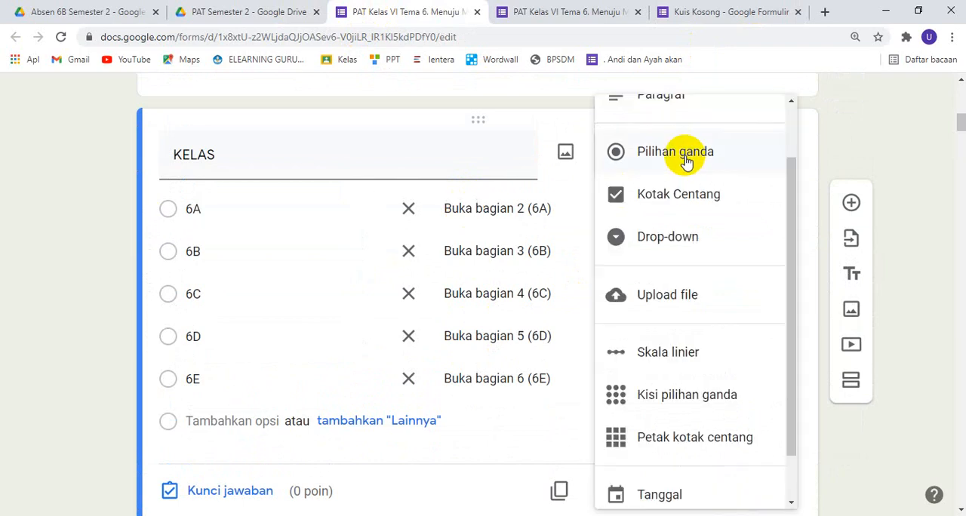
{"action": "left_click", "coordinate": [684, 158]}
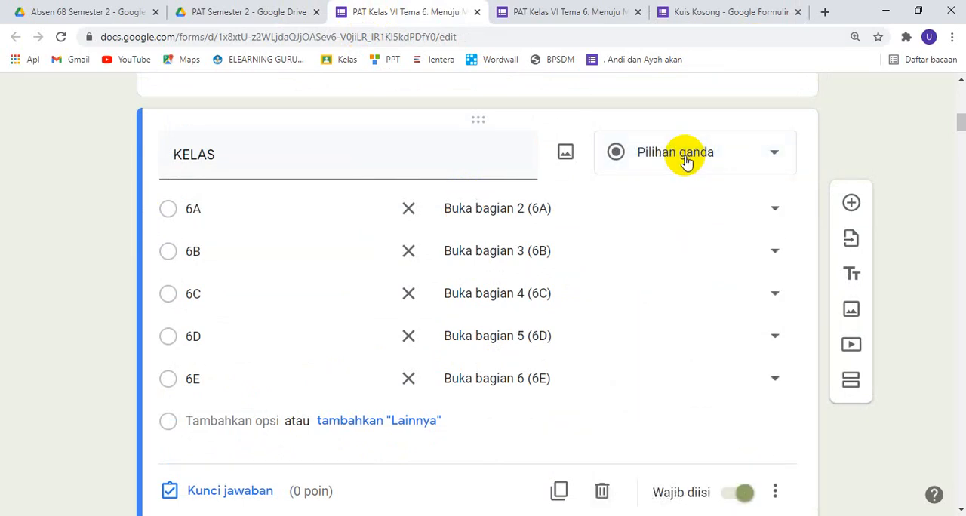
{"action": "left_click", "coordinate": [587, 14]}
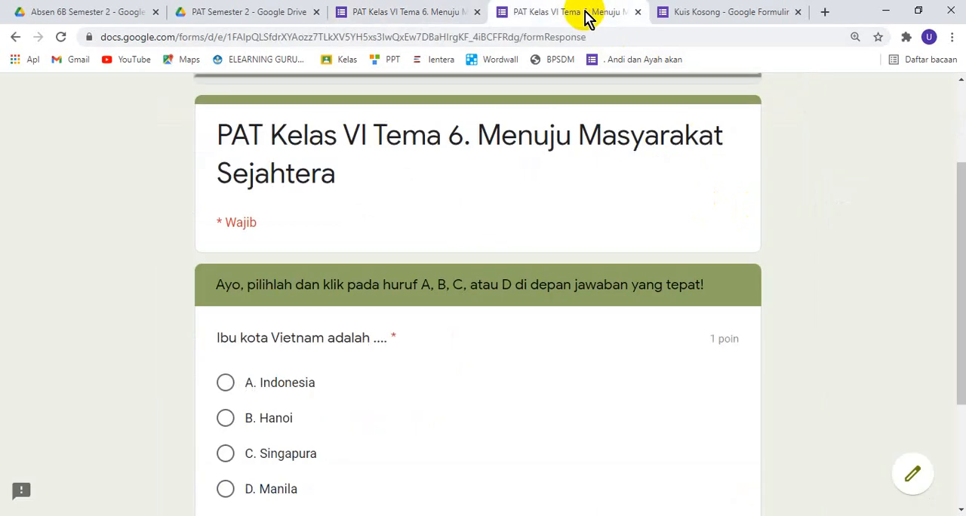
Back in the new form, inspect the KELAS question's additional settings and reselect Pilihan ganda as its type
{"action": "left_click", "coordinate": [772, 19]}
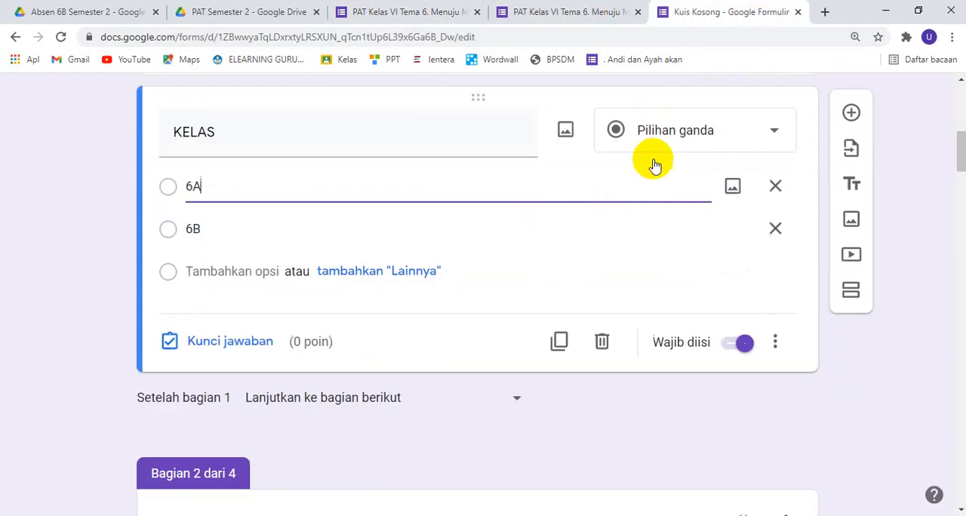
{"action": "scroll", "coordinate": [651, 160], "scroll_direction": "down", "scroll_amount": 1}
{"action": "left_click", "coordinate": [775, 292]}
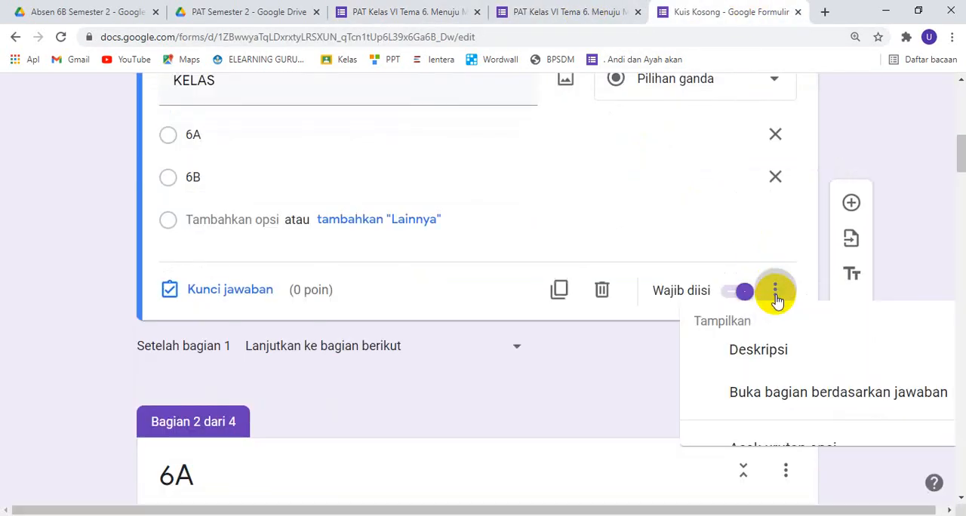
{"action": "left_click", "coordinate": [530, 169]}
{"action": "left_click", "coordinate": [708, 153]}
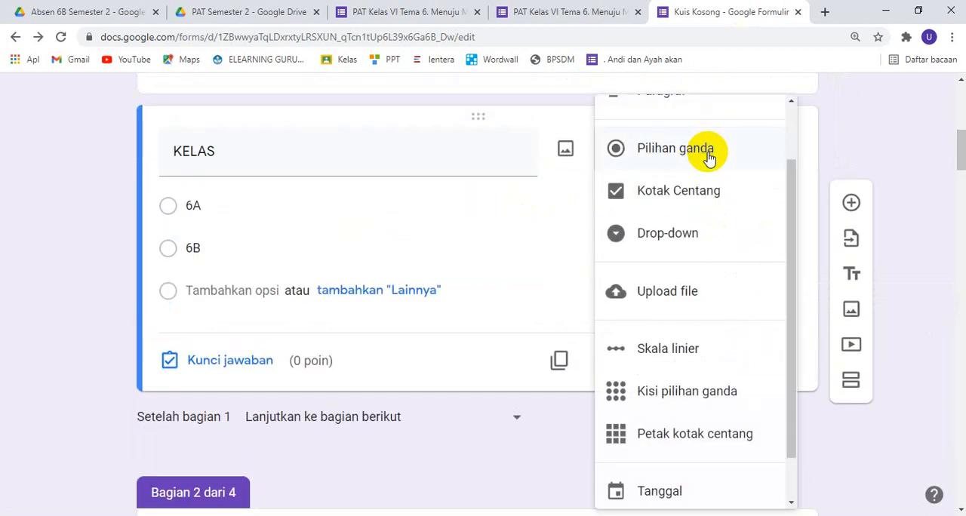
{"action": "left_click", "coordinate": [673, 151]}
{"action": "scroll", "coordinate": [646, 234], "scroll_direction": "up", "scroll_amount": 1}
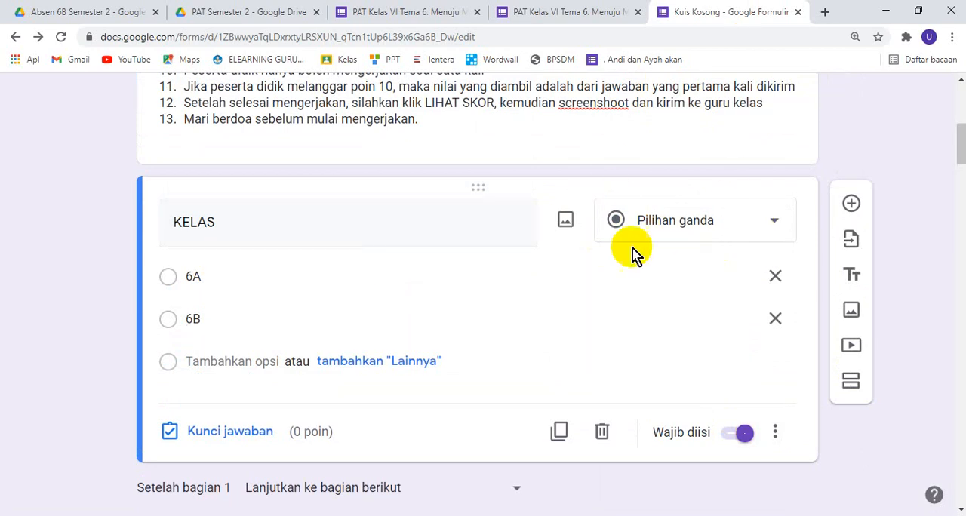
Enable answer-based section routing on the KELAS question, sending 6A to section 2 (6A) and 6B to section 3 (6B)
{"action": "left_click", "coordinate": [774, 433]}
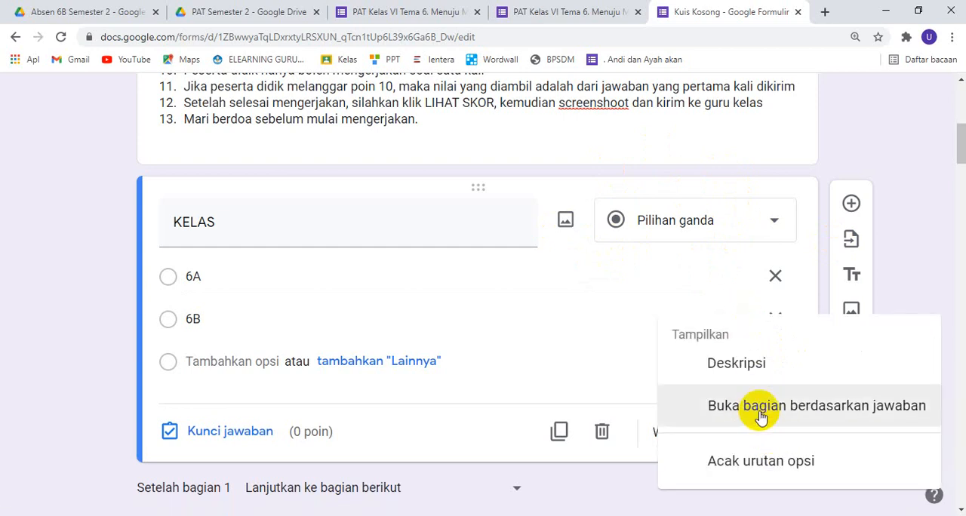
{"action": "left_click", "coordinate": [761, 408]}
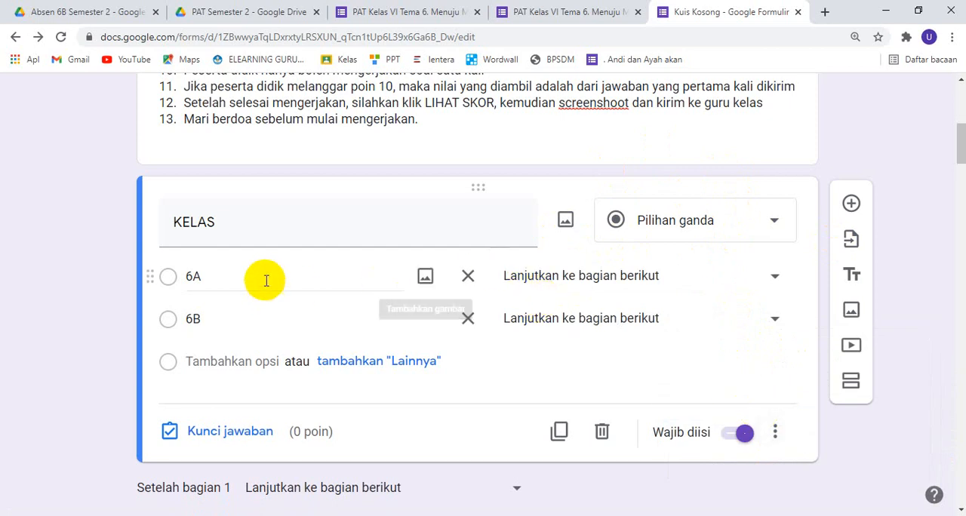
{"action": "left_click", "coordinate": [769, 278]}
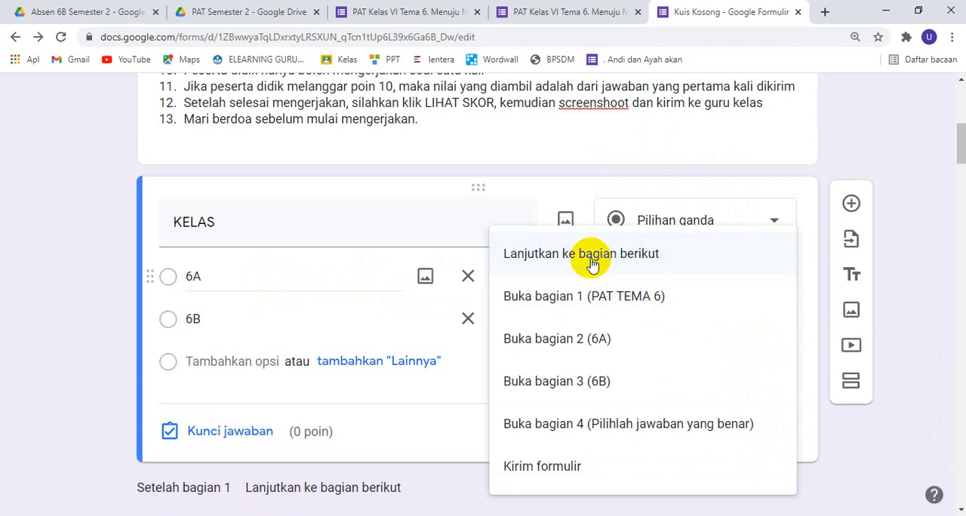
{"action": "left_click", "coordinate": [602, 341]}
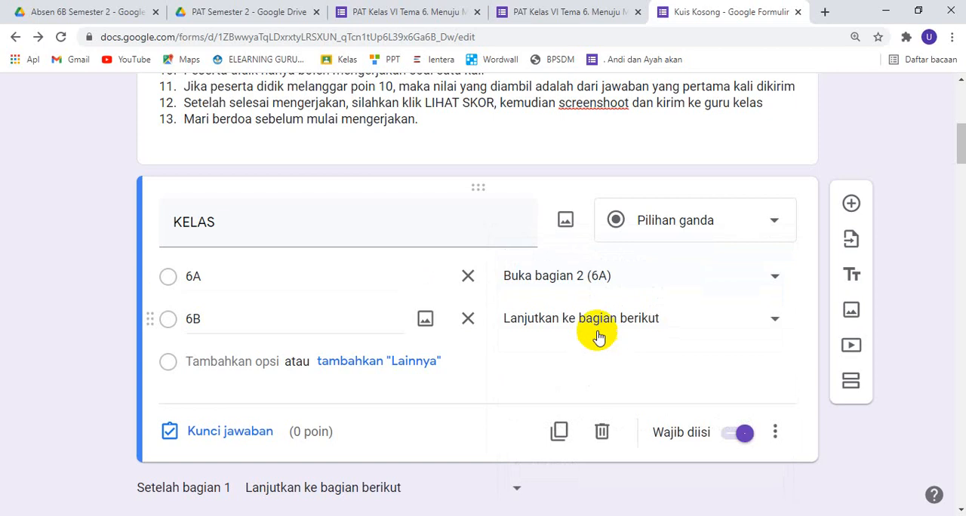
{"action": "left_click", "coordinate": [594, 323]}
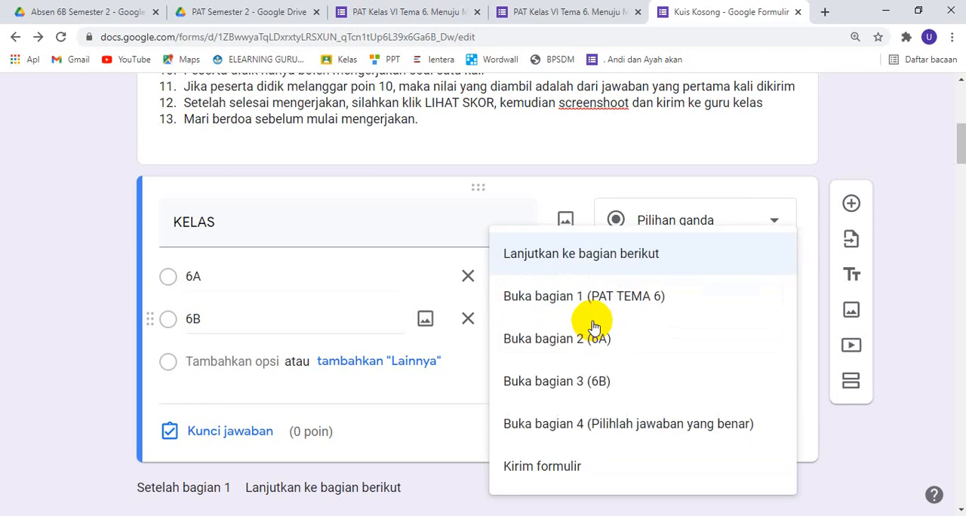
{"action": "left_click", "coordinate": [598, 385]}
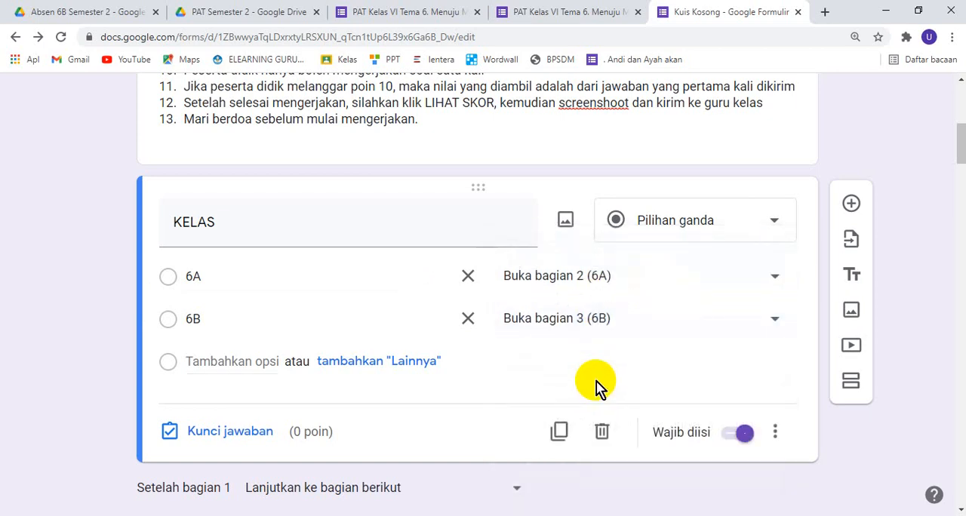
Set section 2 (6A) to continue to section 4 (Pilihlah jawaban yang benar) after the name list
{"action": "scroll", "coordinate": [498, 362], "scroll_direction": "down", "scroll_amount": 5}
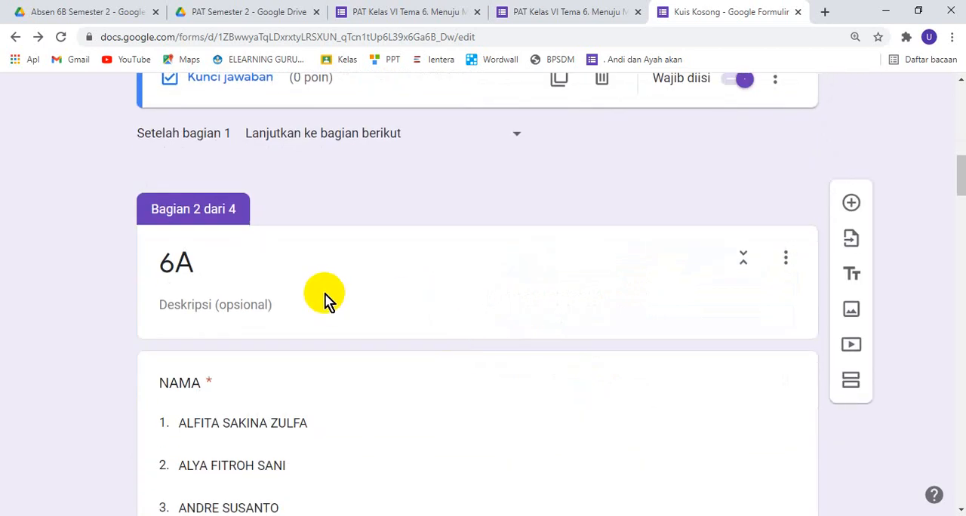
{"action": "scroll", "coordinate": [272, 268], "scroll_direction": "down", "scroll_amount": 2}
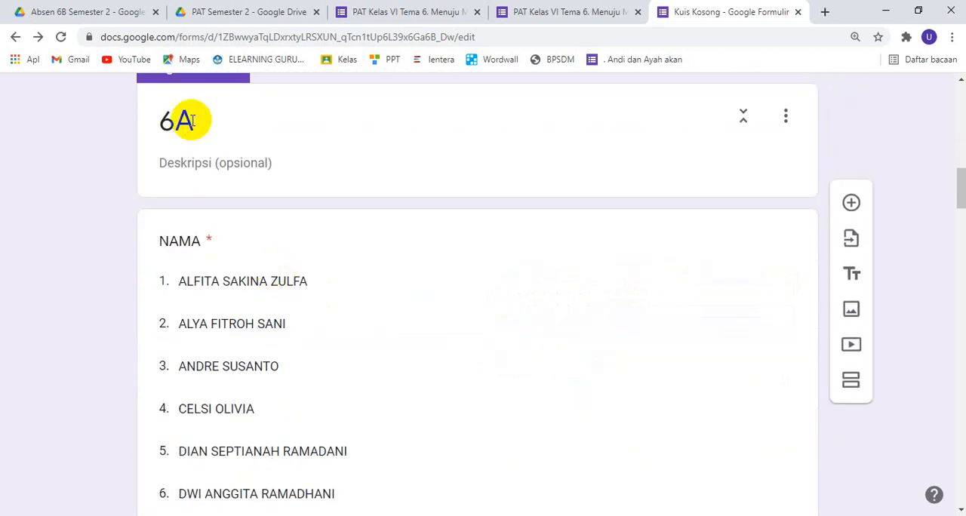
{"action": "scroll", "coordinate": [242, 235], "scroll_direction": "down", "scroll_amount": 5}
{"action": "scroll", "coordinate": [244, 232], "scroll_direction": "down", "scroll_amount": 13}
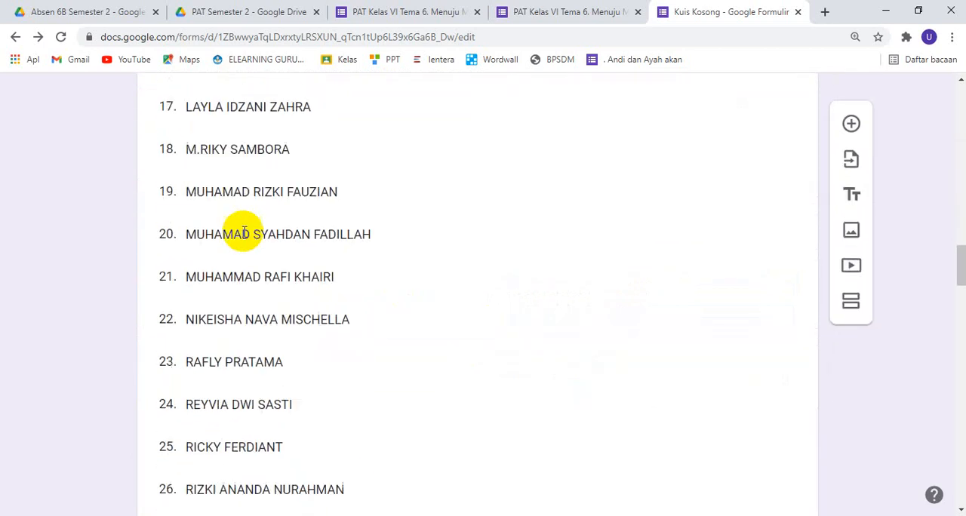
{"action": "scroll", "coordinate": [244, 236], "scroll_direction": "down", "scroll_amount": 1}
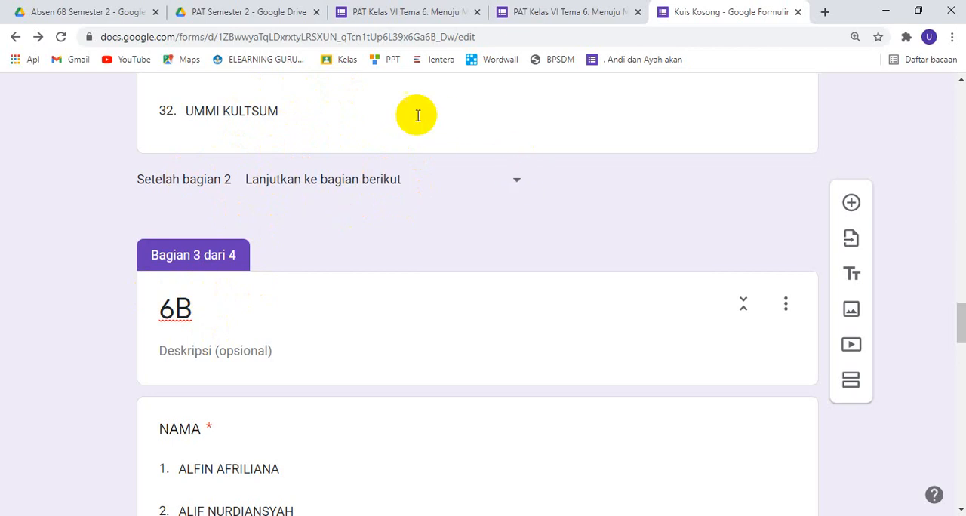
{"action": "left_click", "coordinate": [520, 186]}
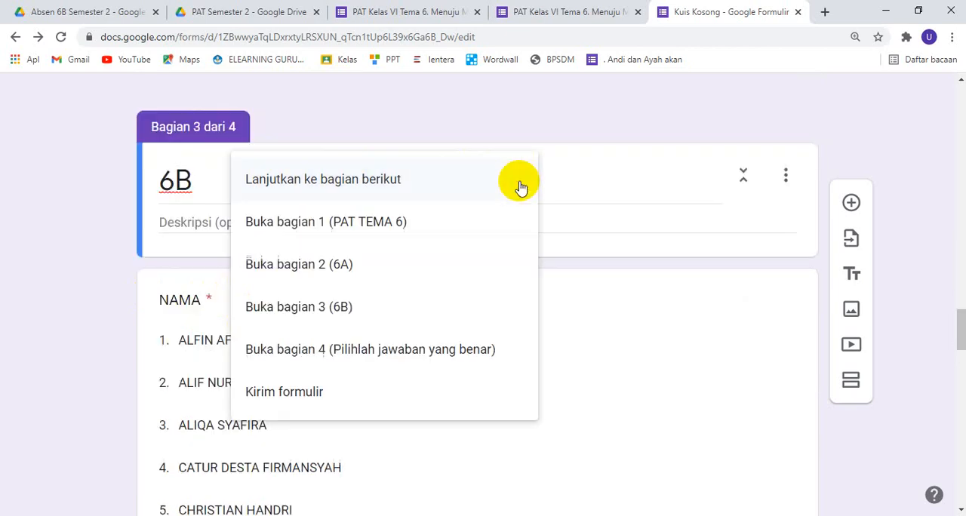
{"action": "left_click", "coordinate": [344, 357]}
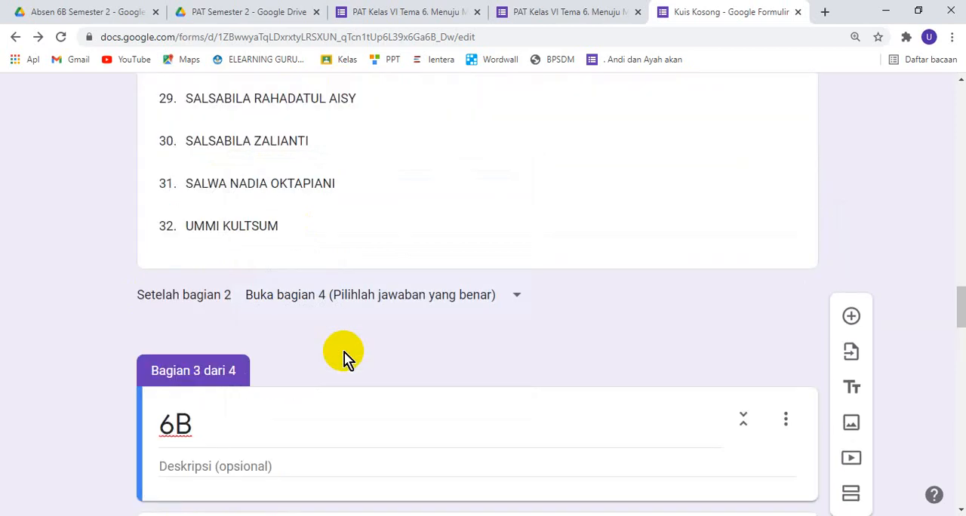
Set section 3 (6B) to continue to section 4 (Pilihlah jawaban yang benar) after its name list
{"action": "scroll", "coordinate": [344, 357], "scroll_direction": "down", "scroll_amount": 20}
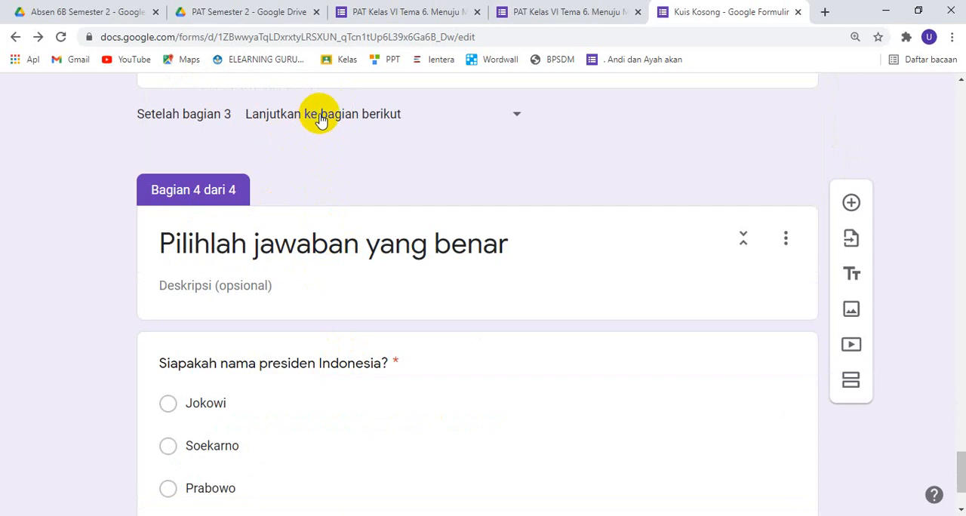
{"action": "left_click", "coordinate": [518, 119]}
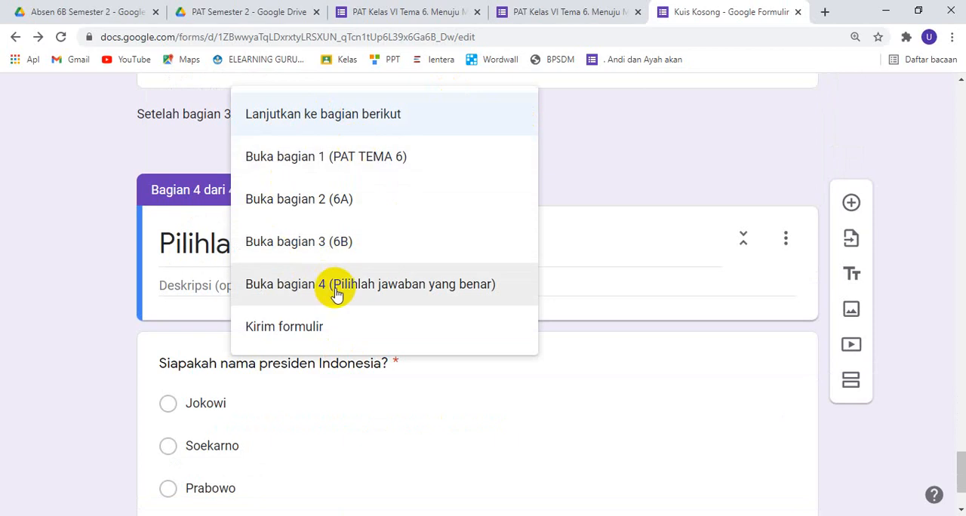
{"action": "left_click", "coordinate": [377, 291]}
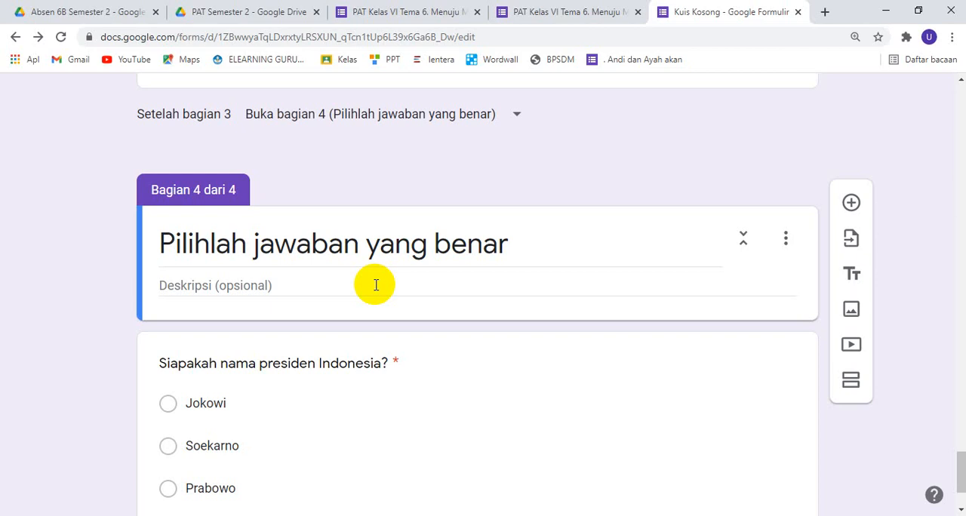
Preview the form, choose class 6A in the KELAS question and continue to its next section
{"action": "scroll", "coordinate": [594, 233], "scroll_direction": "up", "scroll_amount": 20}
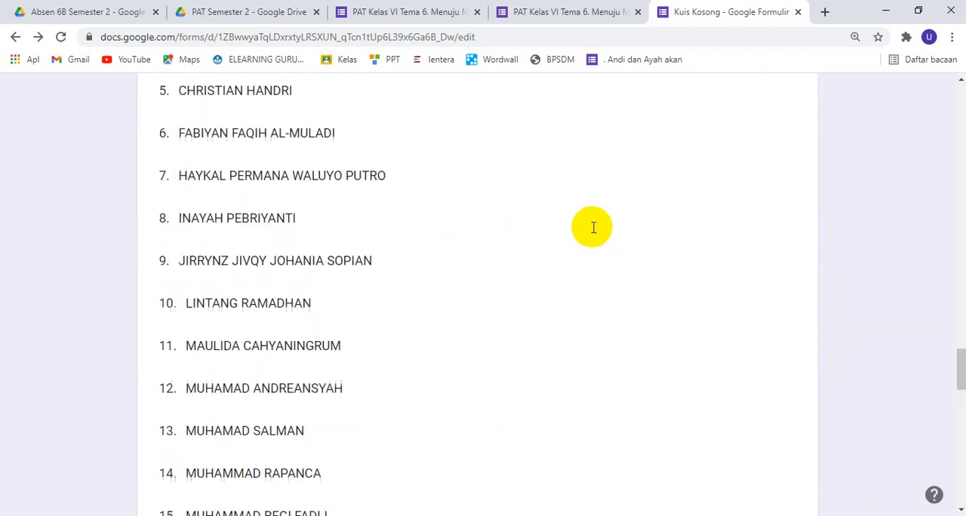
{"action": "left_click", "coordinate": [965, 335]}
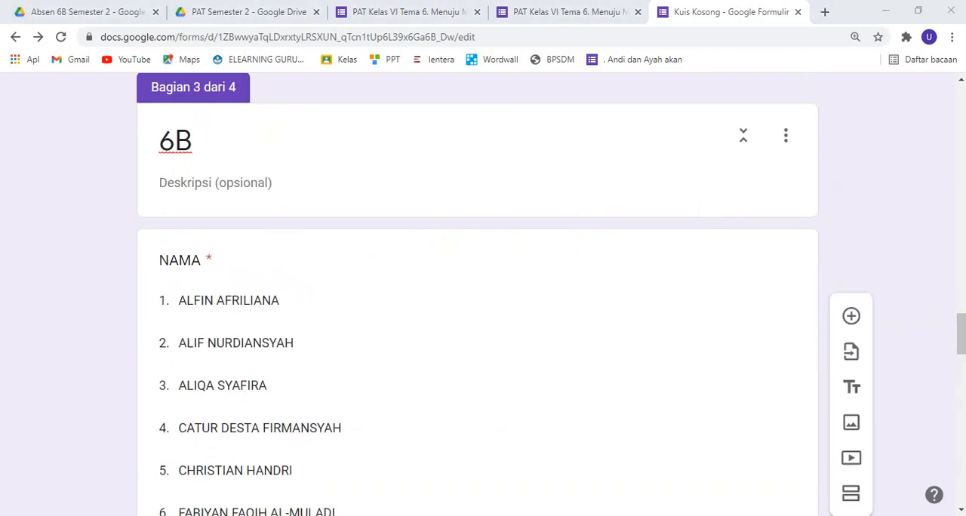
{"action": "left_click_drag", "start_coordinate": [964, 326], "coordinate": [961, 118]}
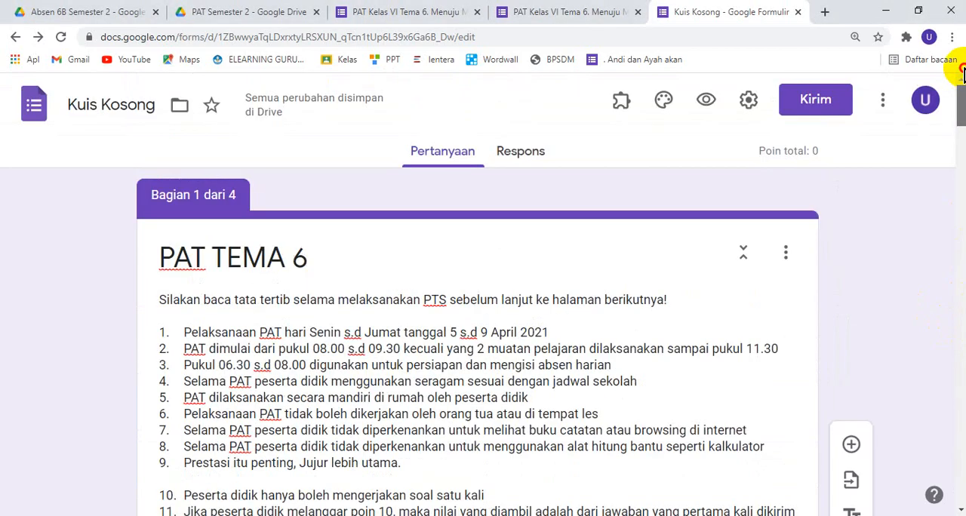
{"action": "left_click", "coordinate": [706, 101]}
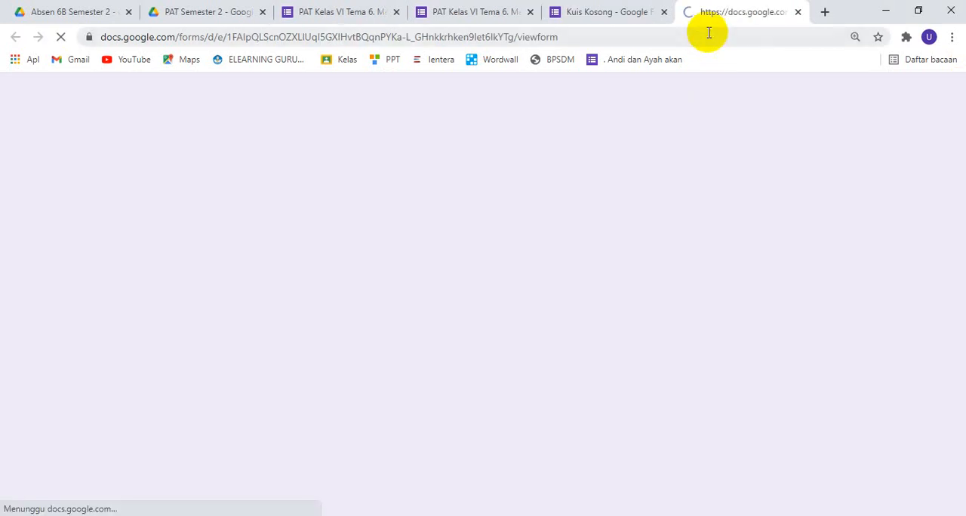
{"action": "scroll", "coordinate": [385, 255], "scroll_direction": "down", "scroll_amount": 5}
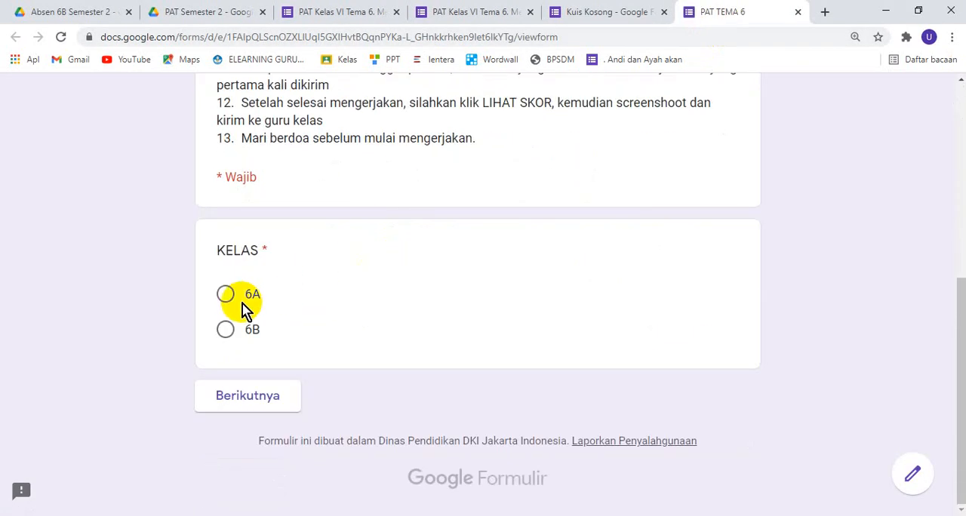
{"action": "left_click", "coordinate": [252, 398]}
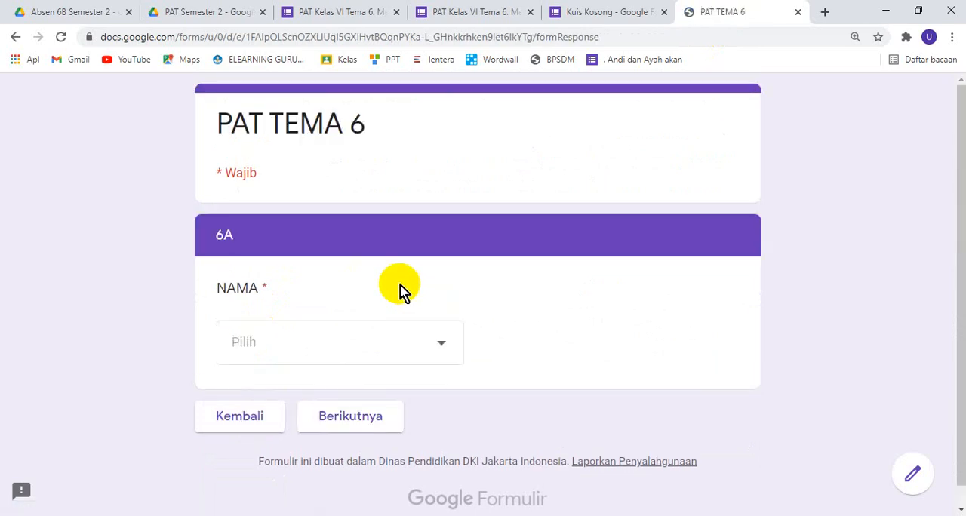
Choose the first student's name in the 6A NAMA list and continue to the exam question section
{"action": "left_click", "coordinate": [426, 347]}
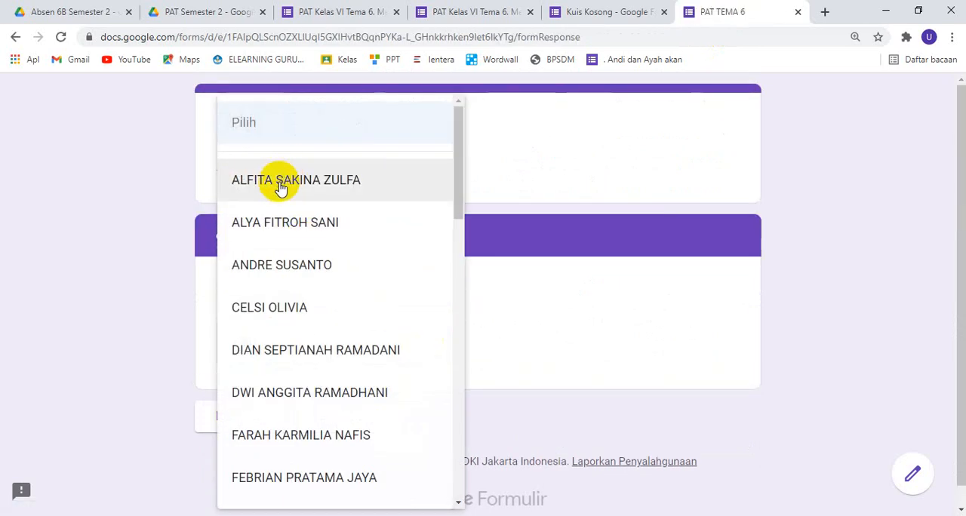
{"action": "left_click", "coordinate": [128, 214]}
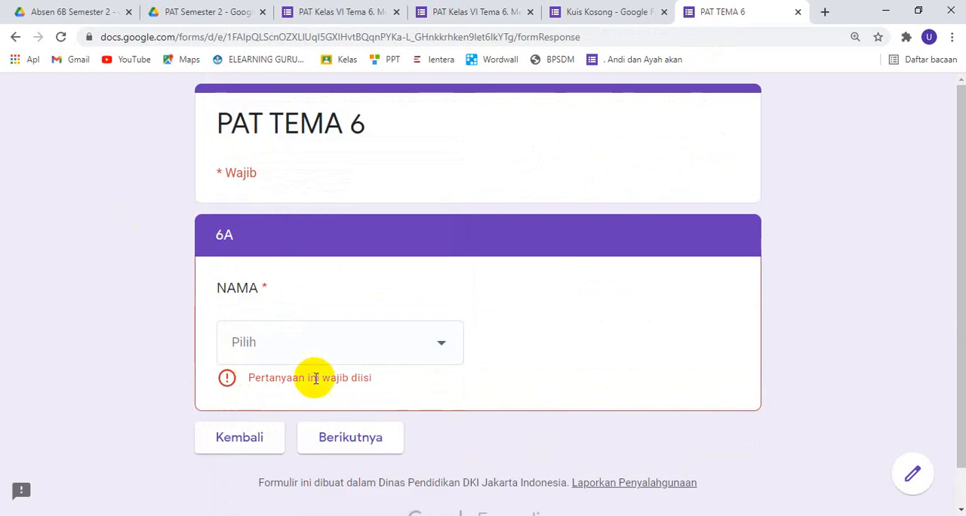
{"action": "left_click", "coordinate": [341, 349]}
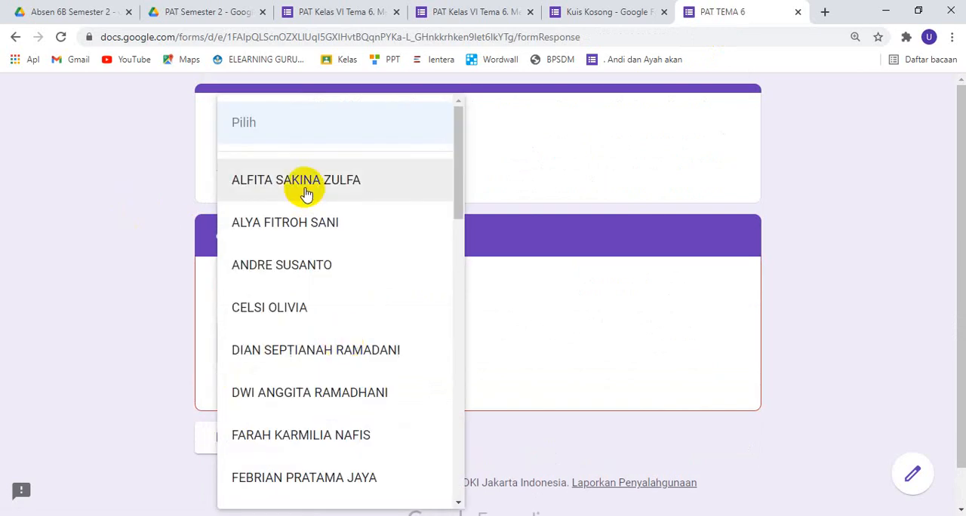
{"action": "left_click", "coordinate": [345, 120]}
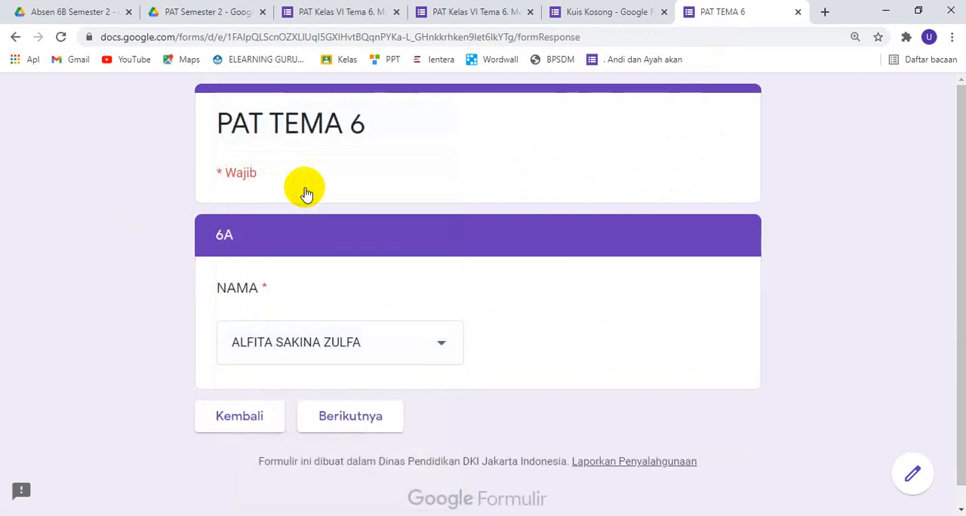
{"action": "left_click", "coordinate": [366, 428]}
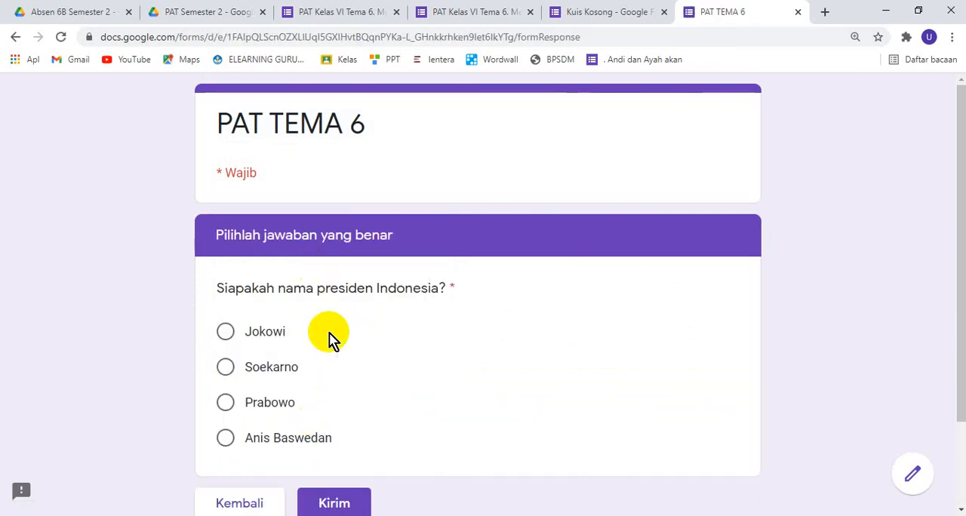
{"action": "scroll", "coordinate": [330, 343], "scroll_direction": "down", "scroll_amount": 2}
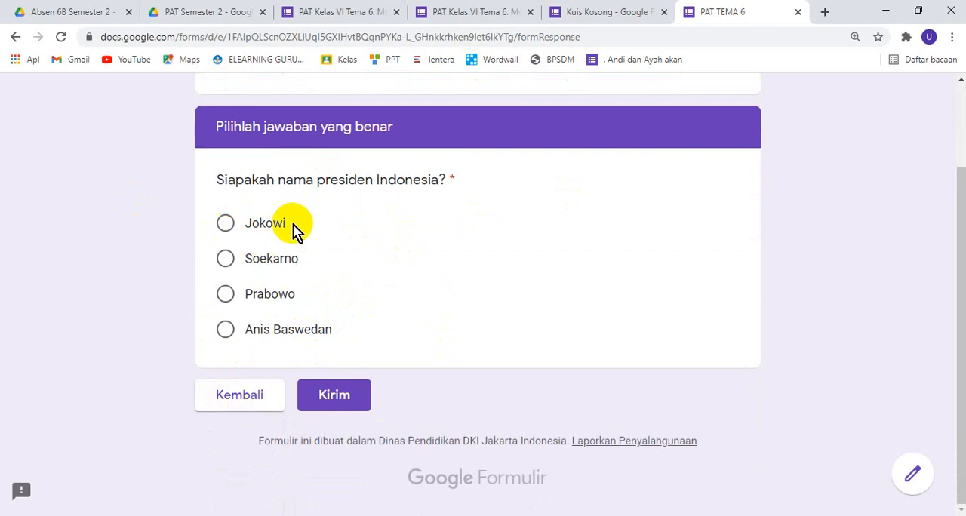
Go back to the preview's first page, change KELAS to 6B and continue to its next section
{"action": "left_click", "coordinate": [246, 404]}
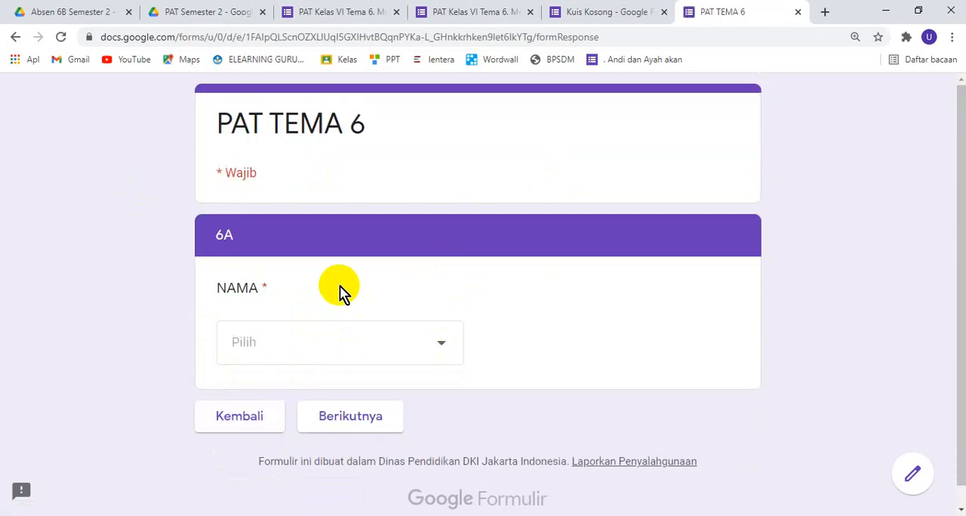
{"action": "left_click", "coordinate": [234, 419]}
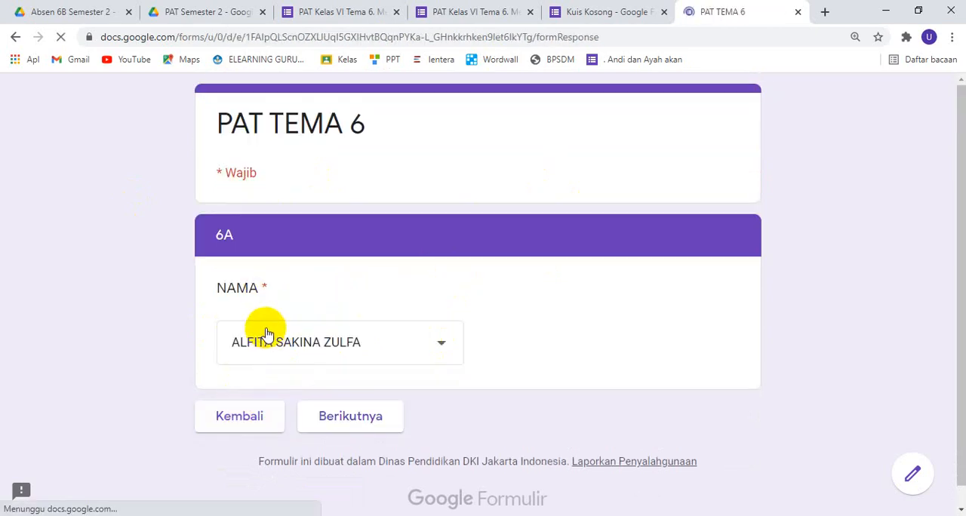
{"action": "scroll", "coordinate": [295, 345], "scroll_direction": "down", "scroll_amount": 1}
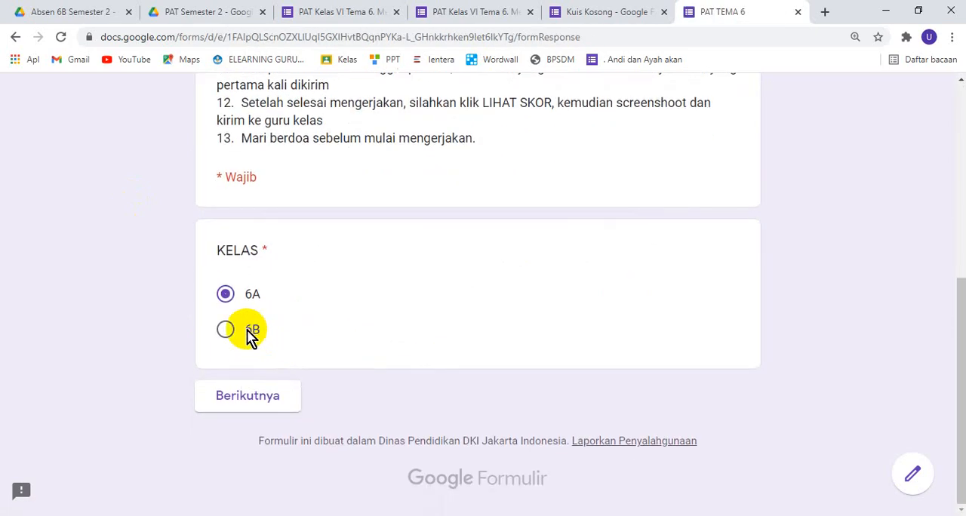
{"action": "left_click", "coordinate": [226, 331]}
{"action": "left_click", "coordinate": [252, 398]}
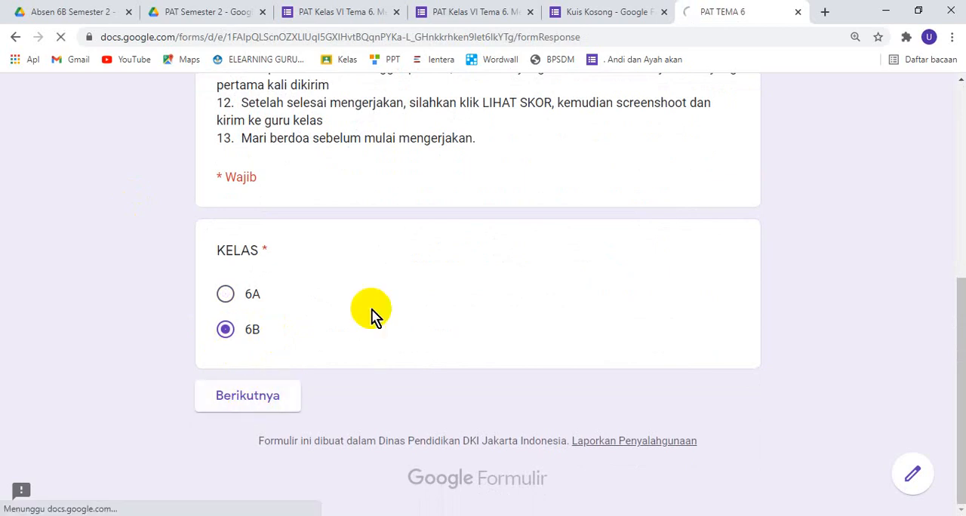
Choose the first student's name in the 6B NAMA list, continue and review the exam question section
{"action": "left_click", "coordinate": [317, 343]}
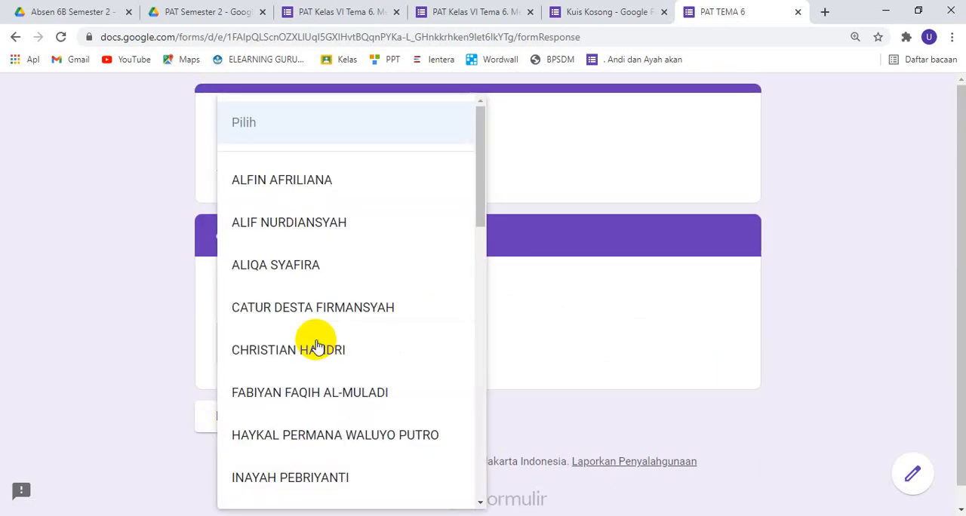
{"action": "left_click", "coordinate": [287, 183]}
{"action": "left_click", "coordinate": [350, 427]}
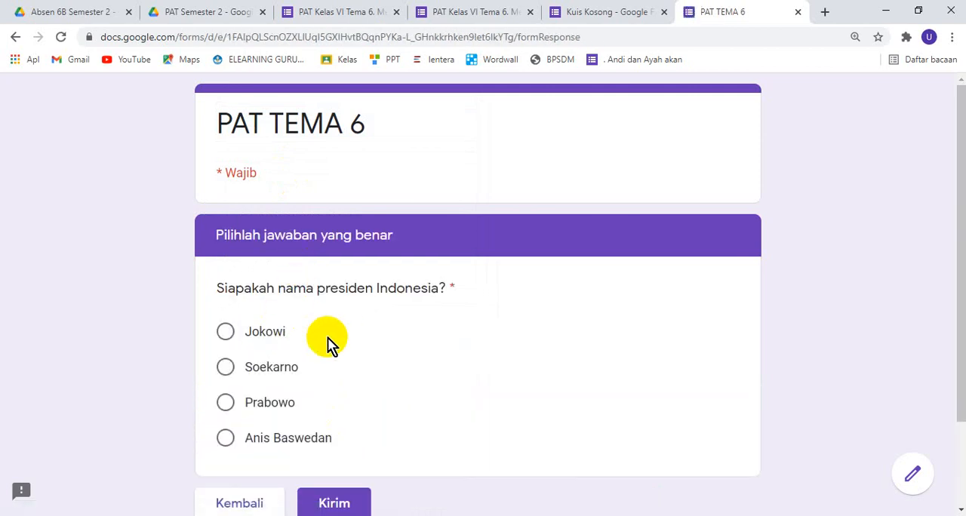
{"action": "scroll", "coordinate": [327, 343], "scroll_direction": "down", "scroll_amount": 3}
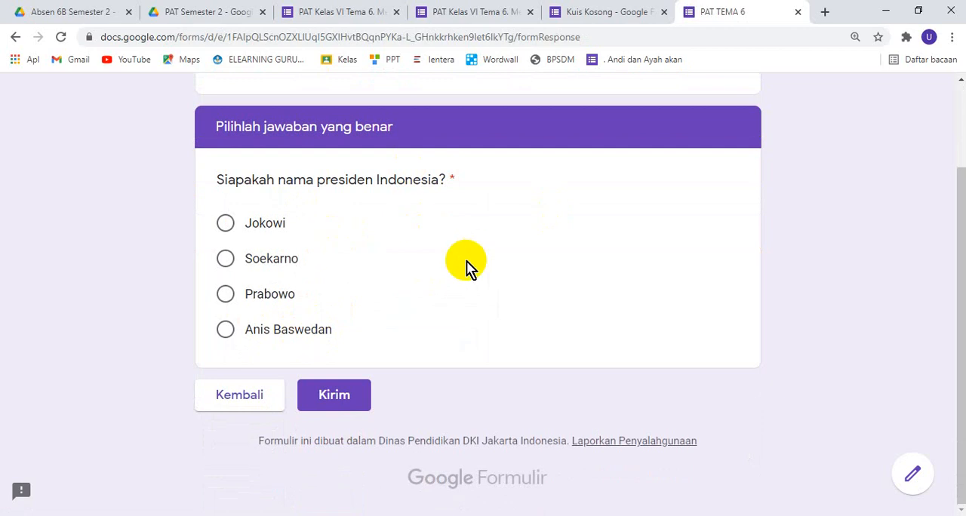
{"action": "scroll", "coordinate": [522, 244], "scroll_direction": "up", "scroll_amount": 3}
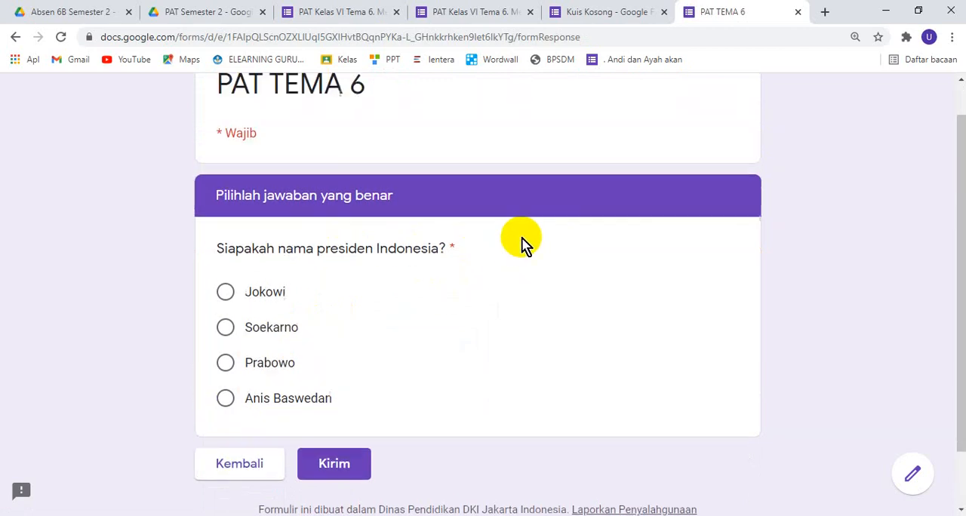
Return to the Kuis Kosong editor and open the additional settings of the KELAS question
{"action": "left_click", "coordinate": [593, 19]}
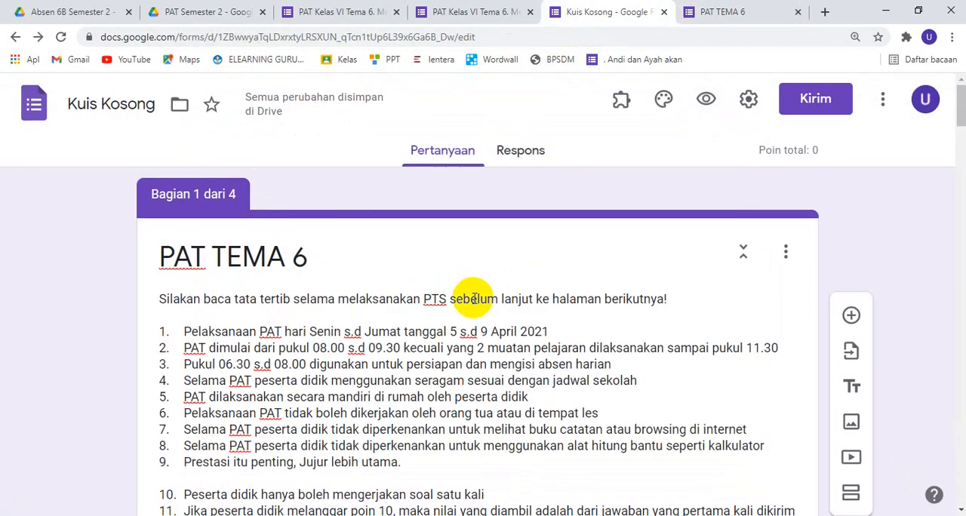
{"action": "scroll", "coordinate": [473, 302], "scroll_direction": "down", "scroll_amount": 6}
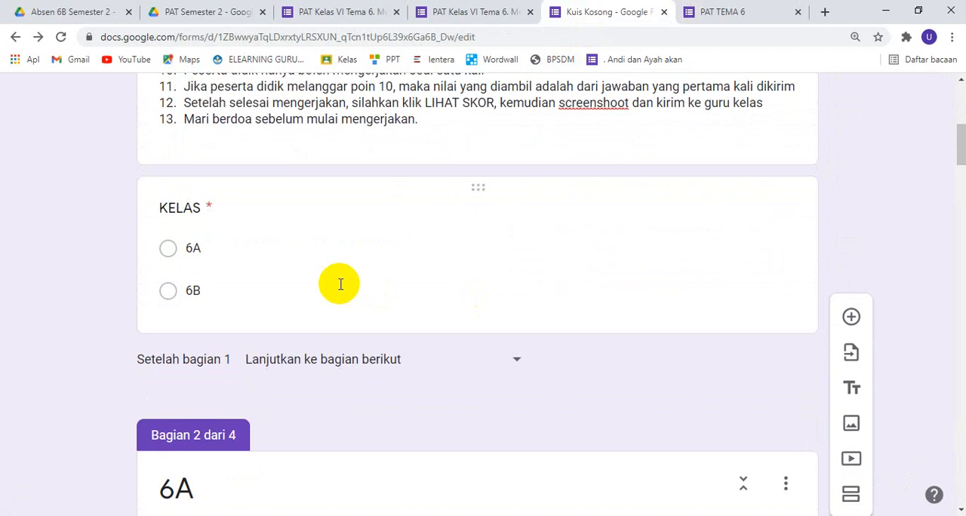
{"action": "left_click", "coordinate": [339, 283]}
{"action": "left_click", "coordinate": [775, 435]}
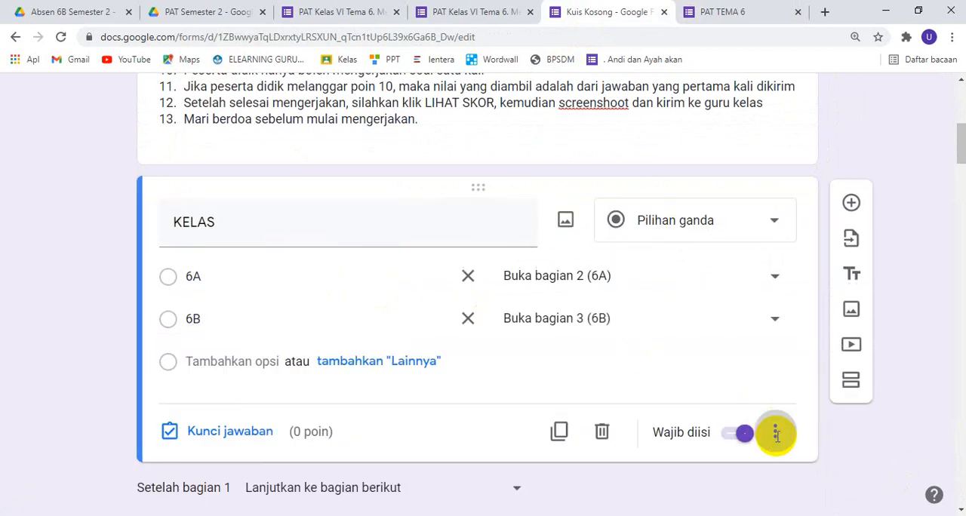